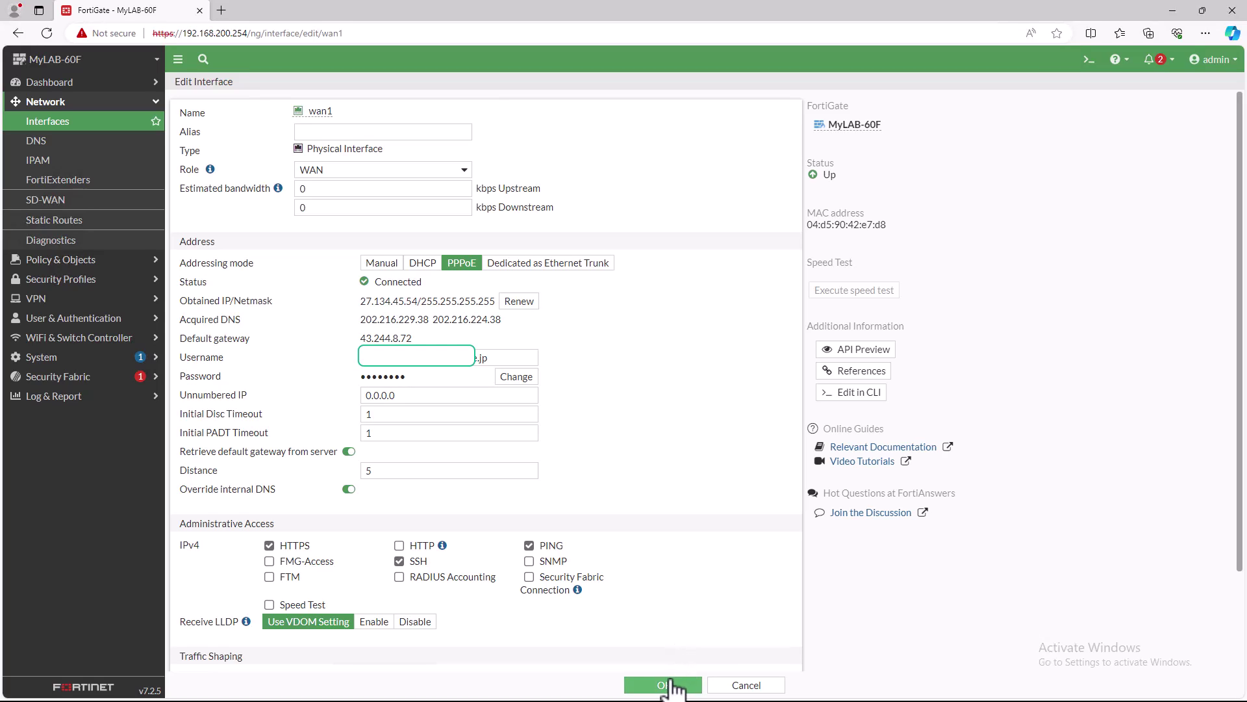
- Save the wan1 interface edits and go to the Network > DNS settings page
left_click(672, 686)
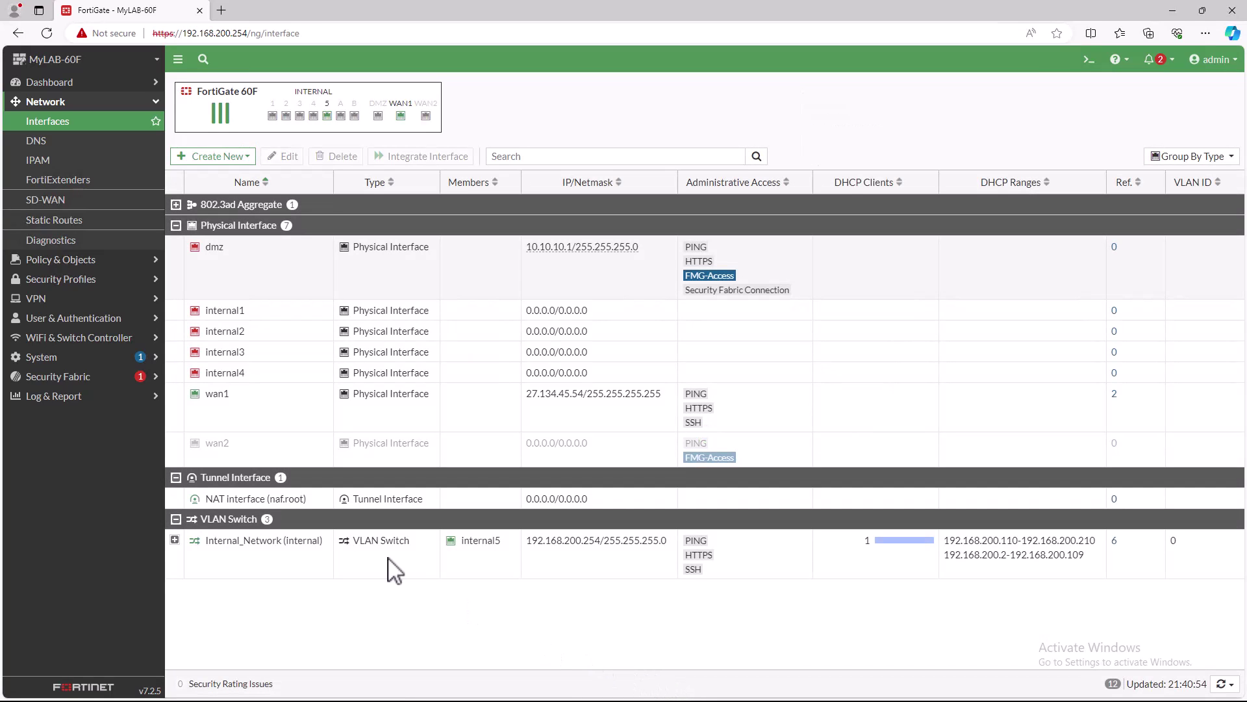
left_click(48, 152)
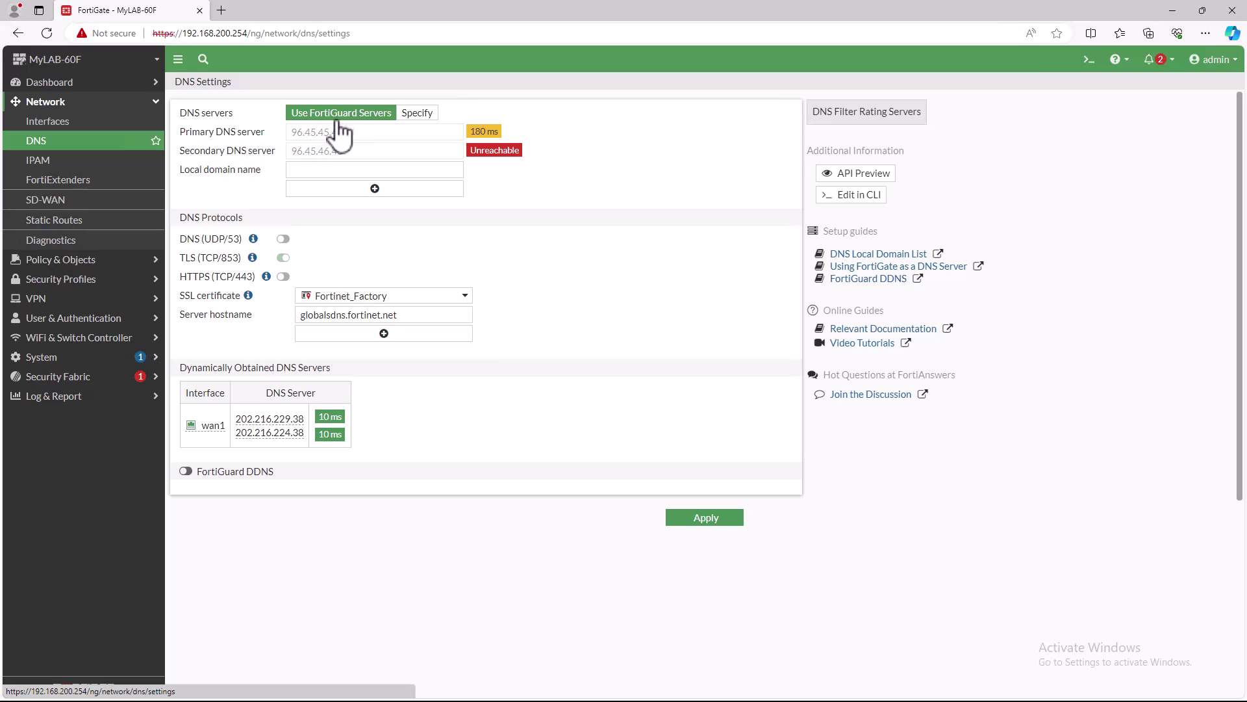
- Turn on FortiGuard DDNS and add wan1 as its interface
left_click(186, 471)
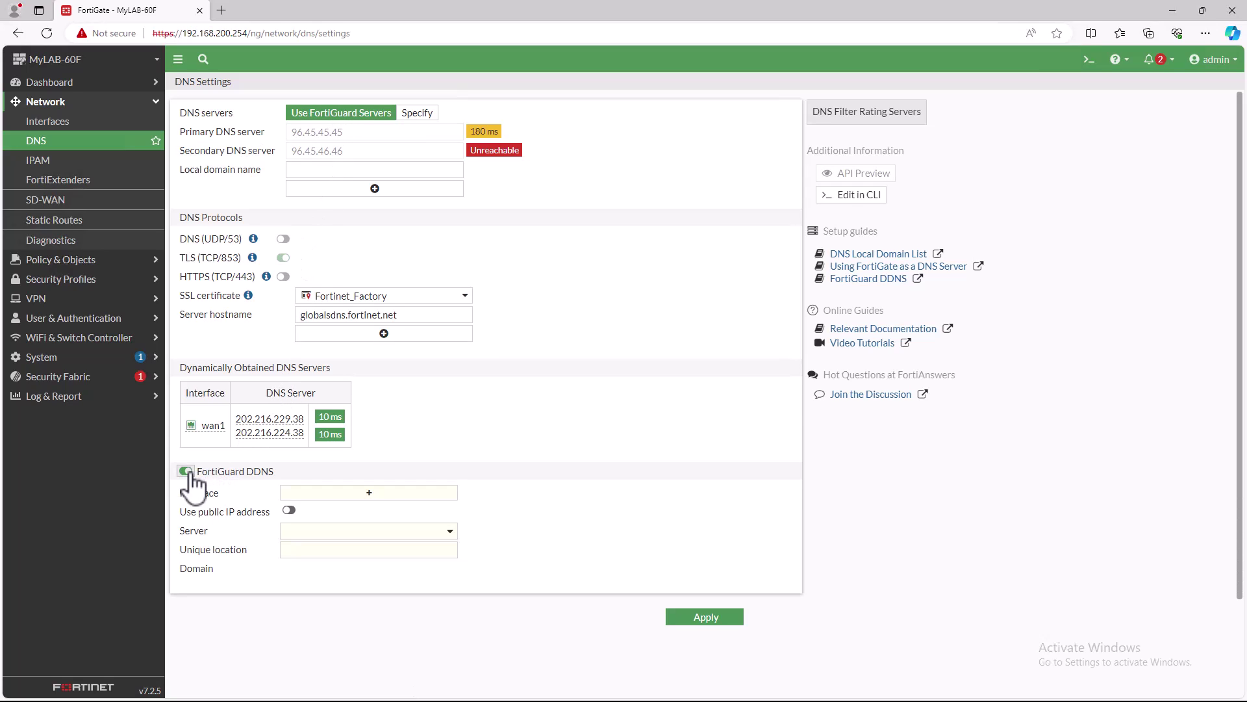
left_click(361, 494)
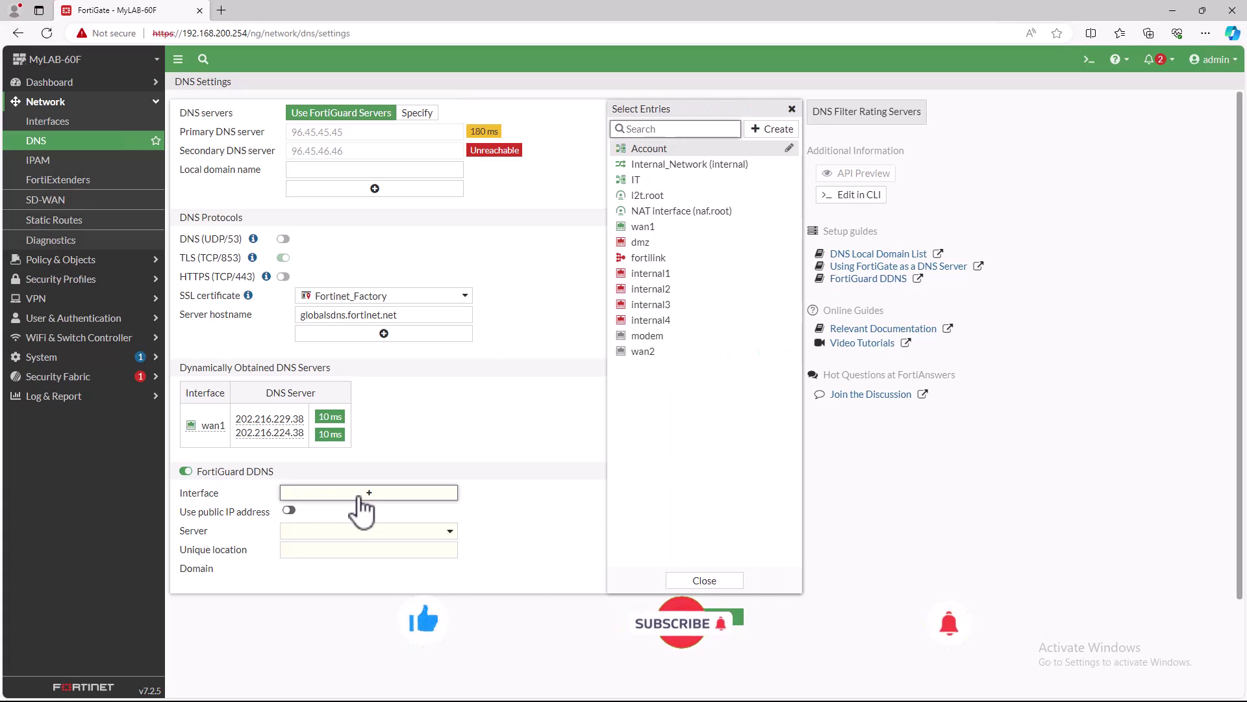
left_click(652, 227)
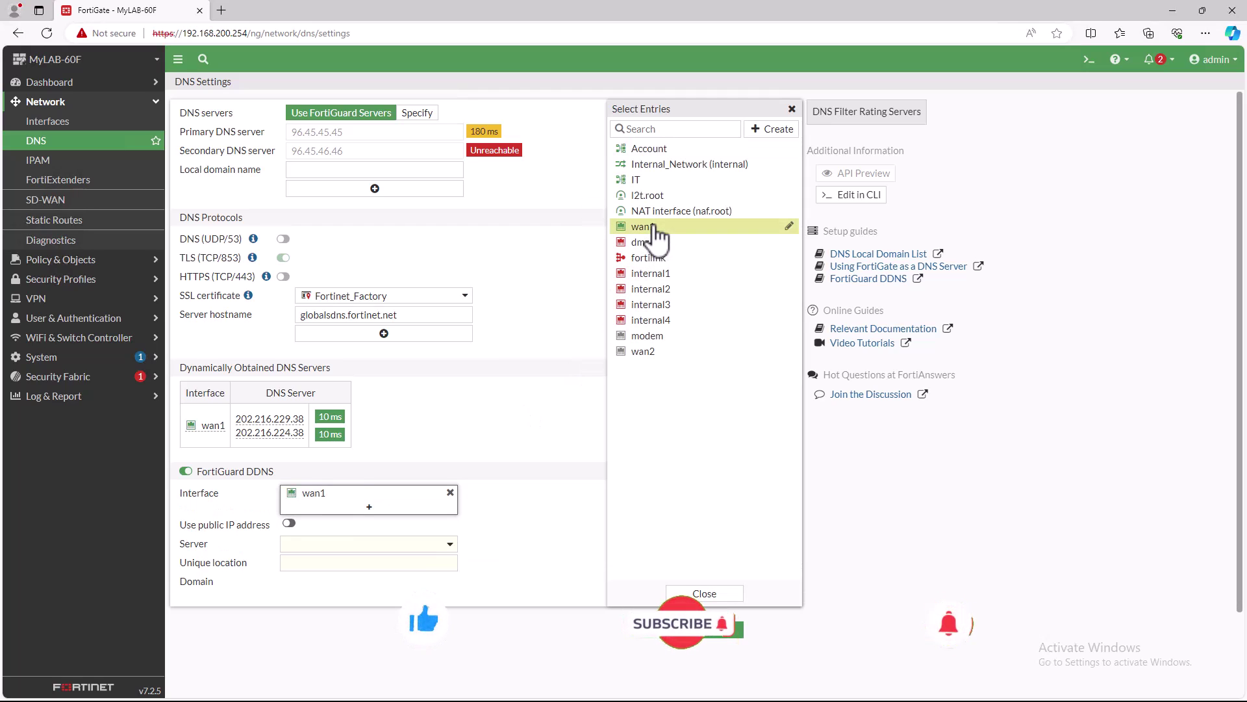
left_click(704, 593)
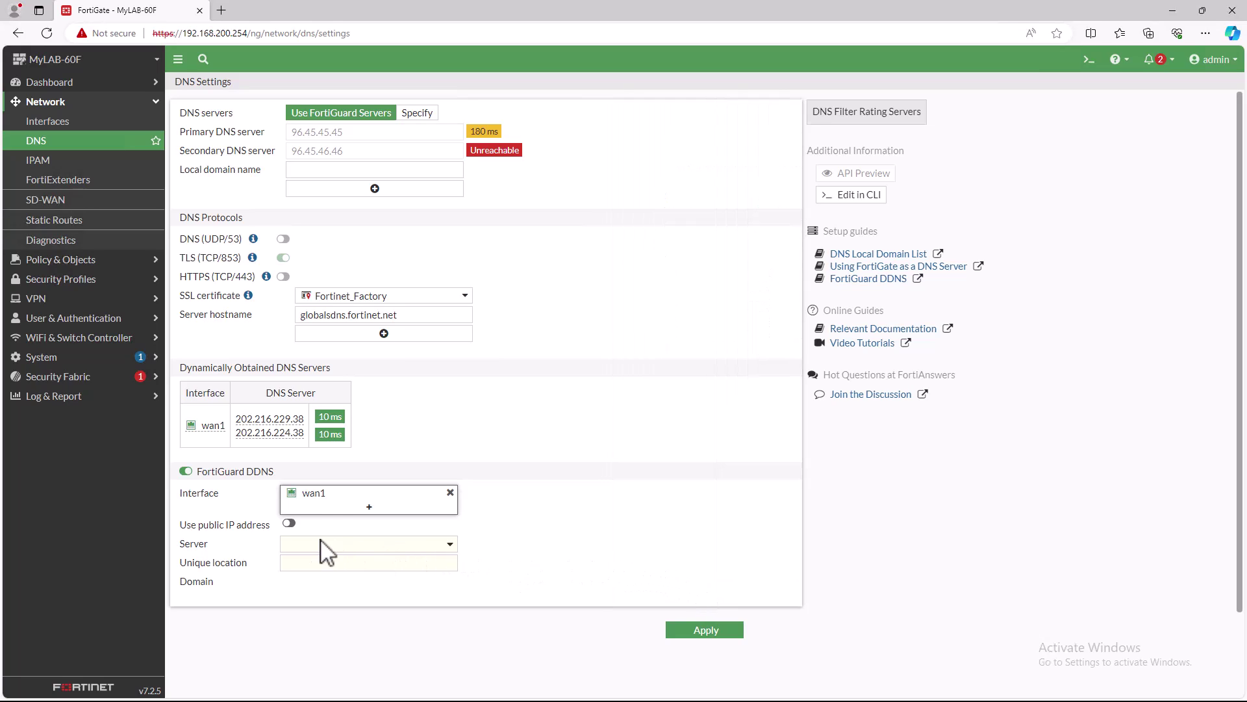
- Enable Use public IP address and choose fortiddns.com as the DDNS server
left_click_drag(183, 524, 282, 529)
left_click(287, 523)
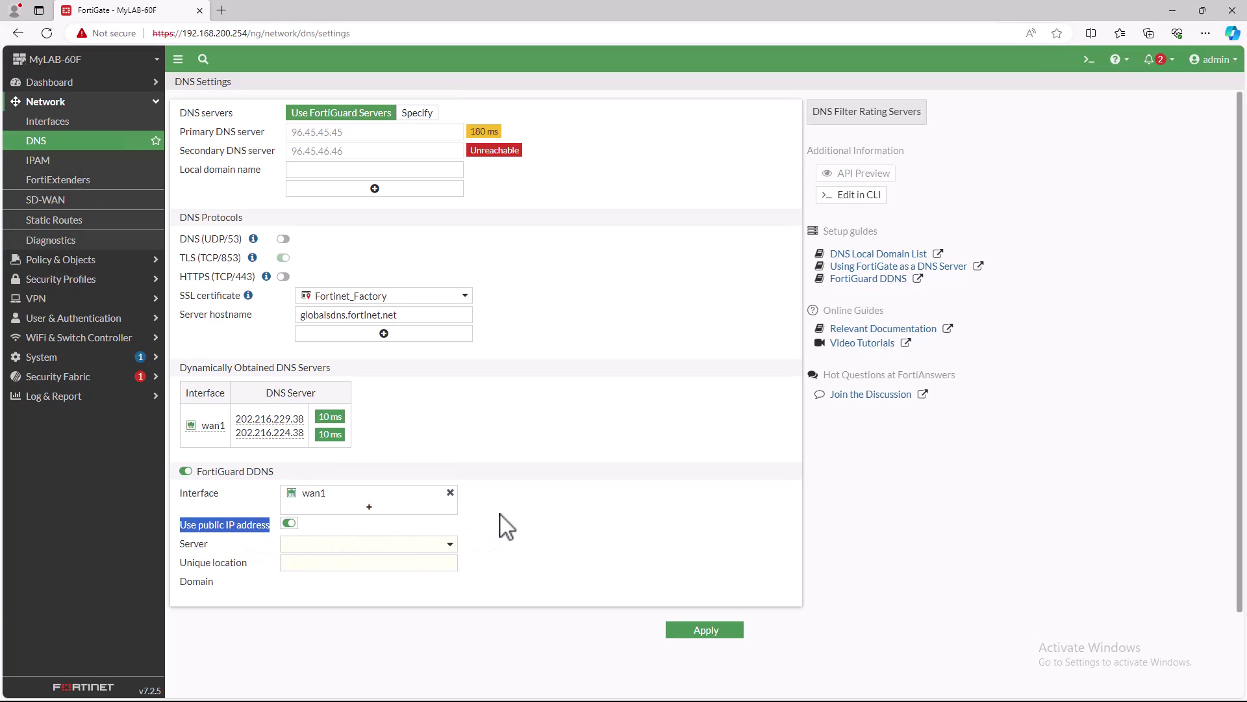
left_click(515, 519)
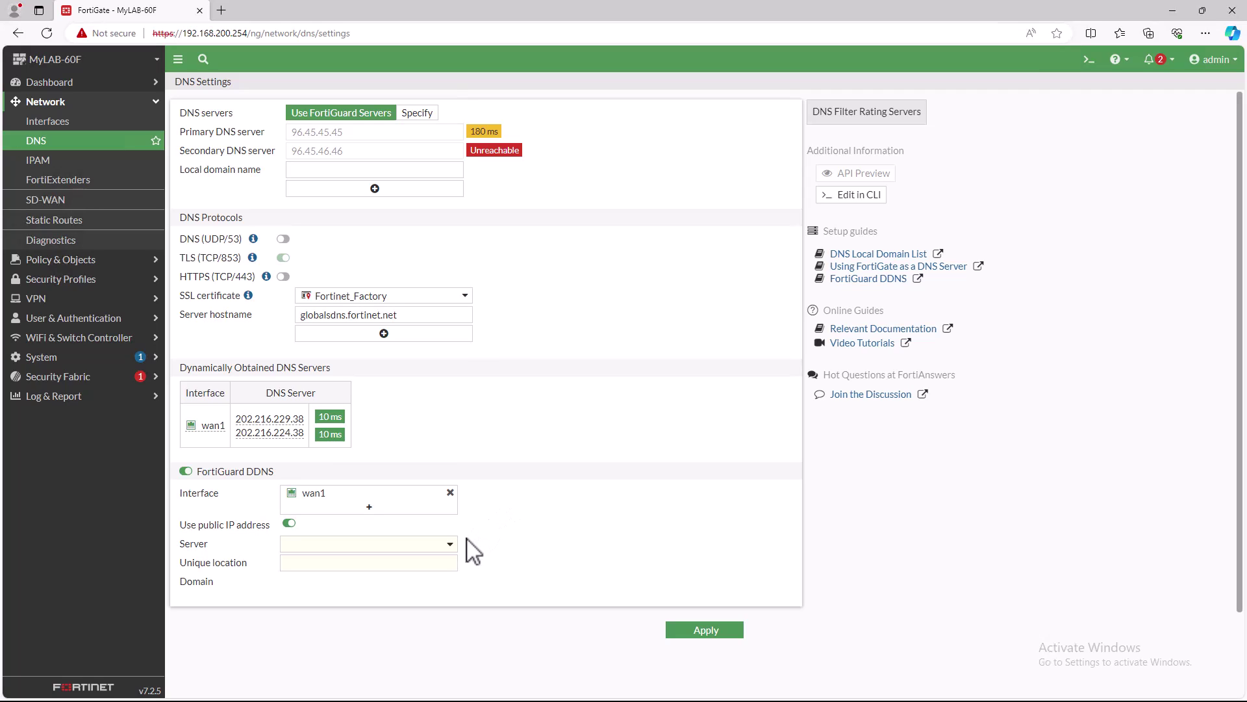
left_click(450, 546)
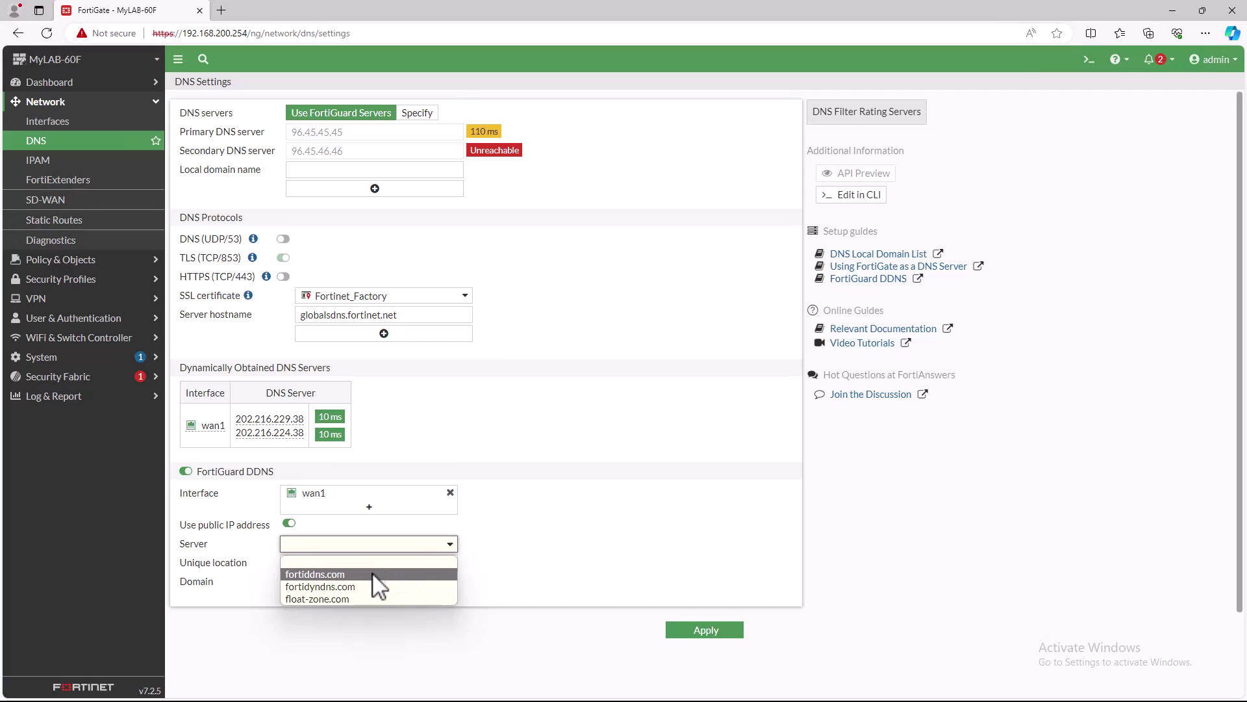
left_click(321, 576)
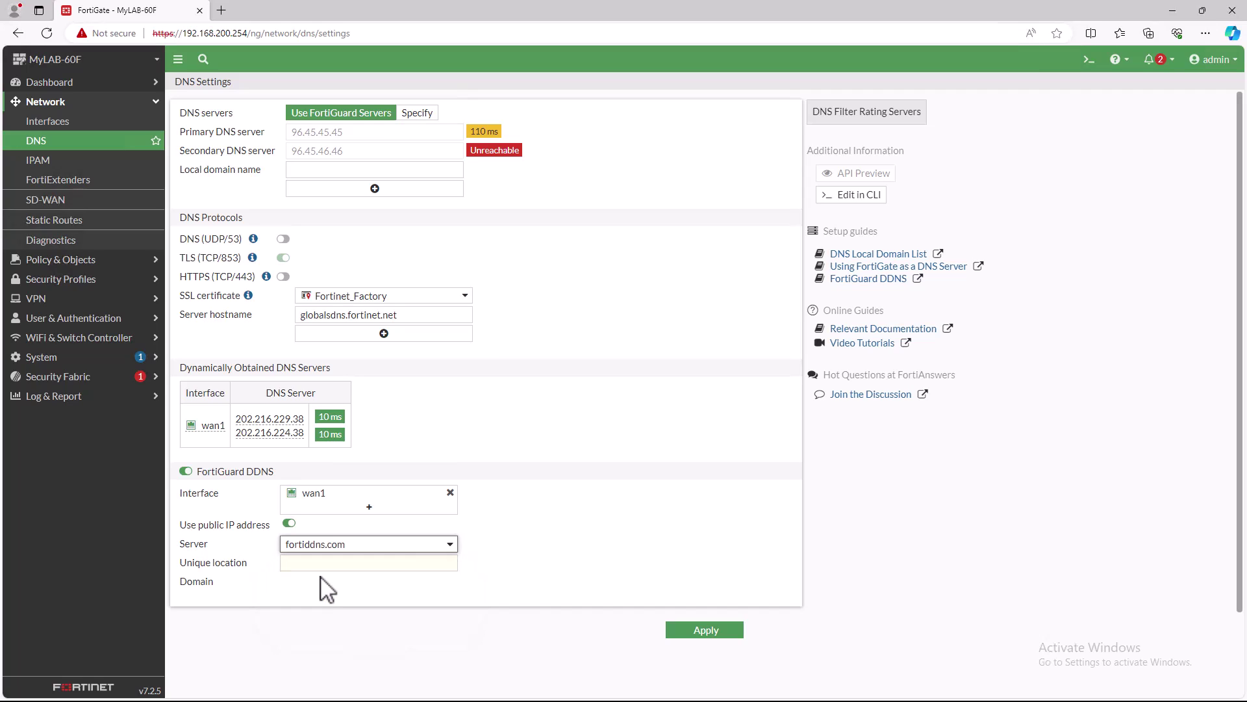
- Enter silasinfotech as the DDNS unique location and review the API request preview
left_click(328, 562)
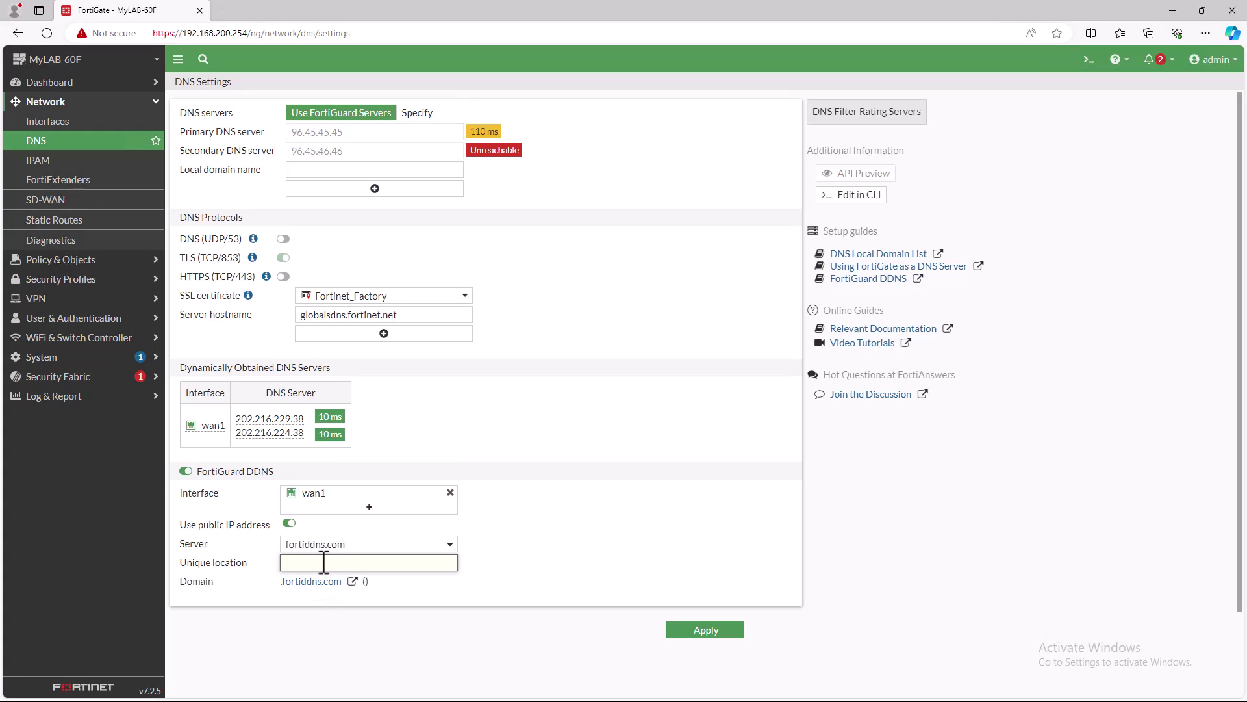
type("silas")
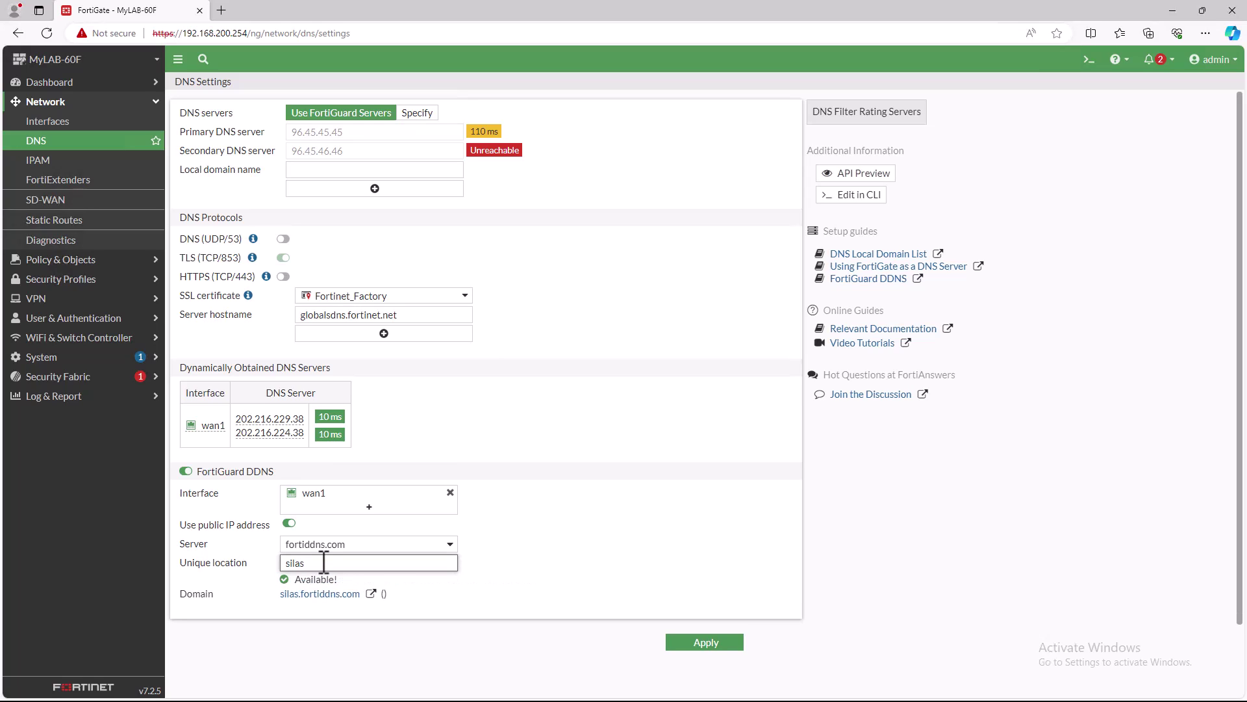
type("infotech")
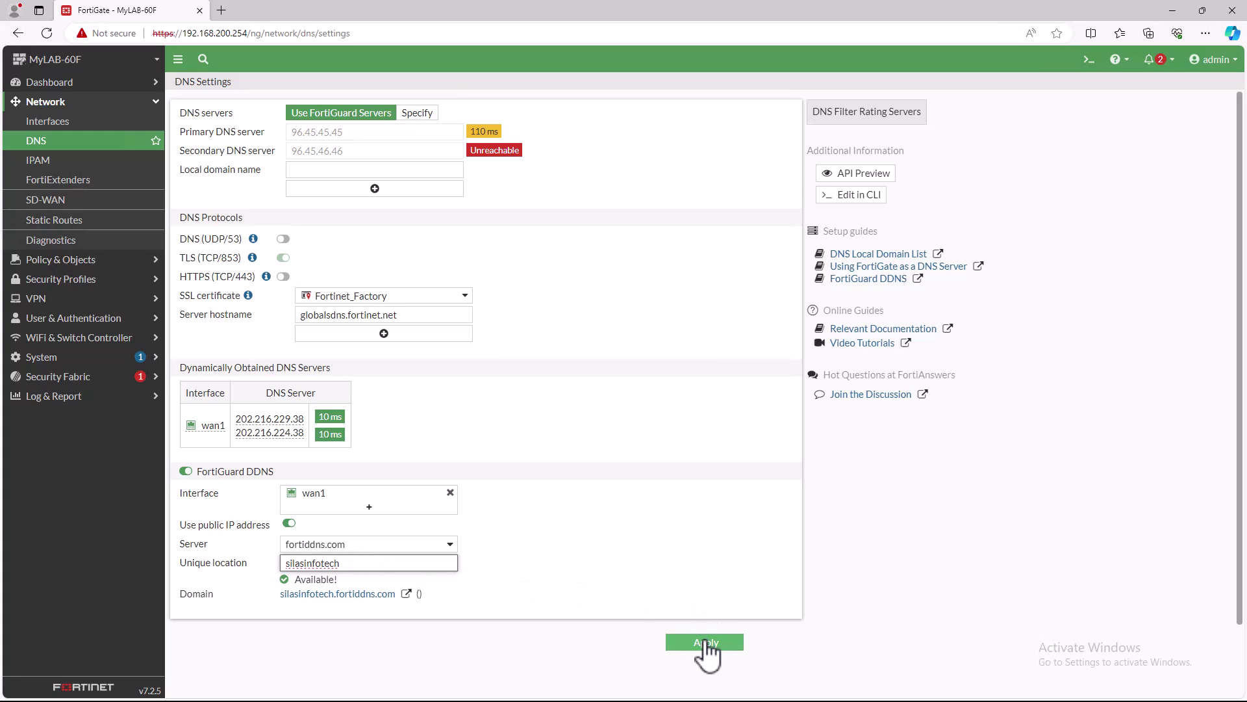
left_click(876, 181)
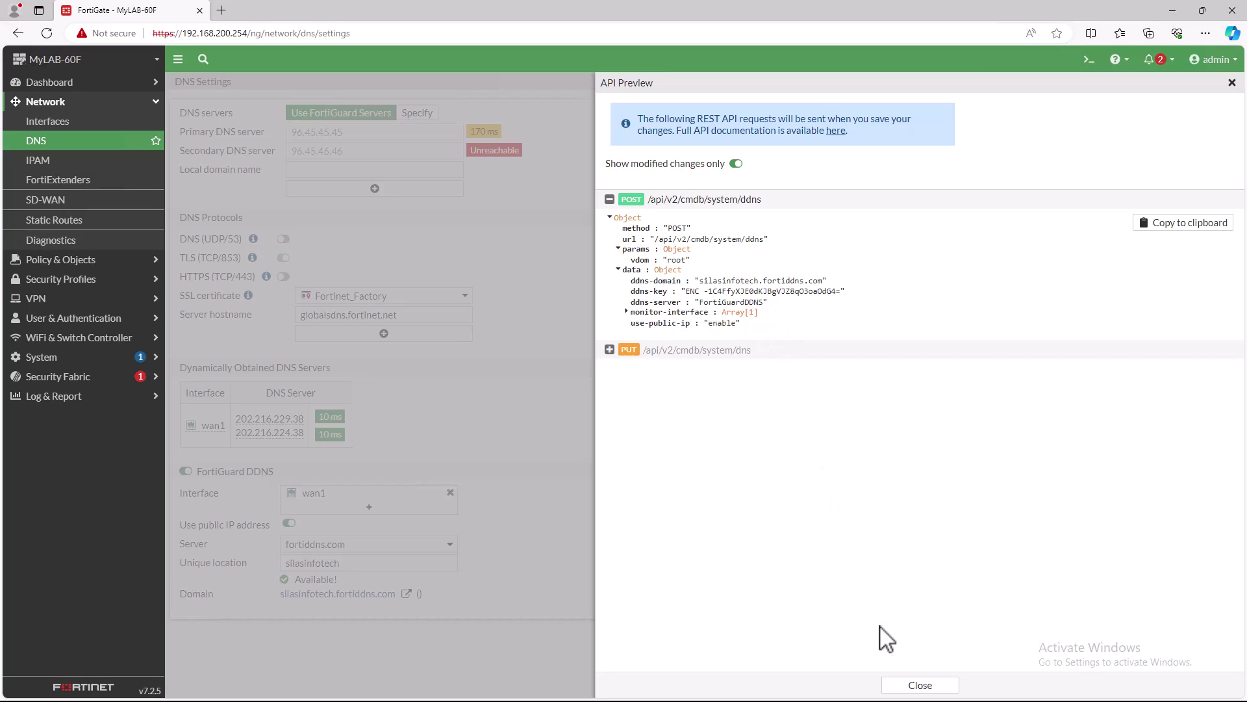
left_click(929, 685)
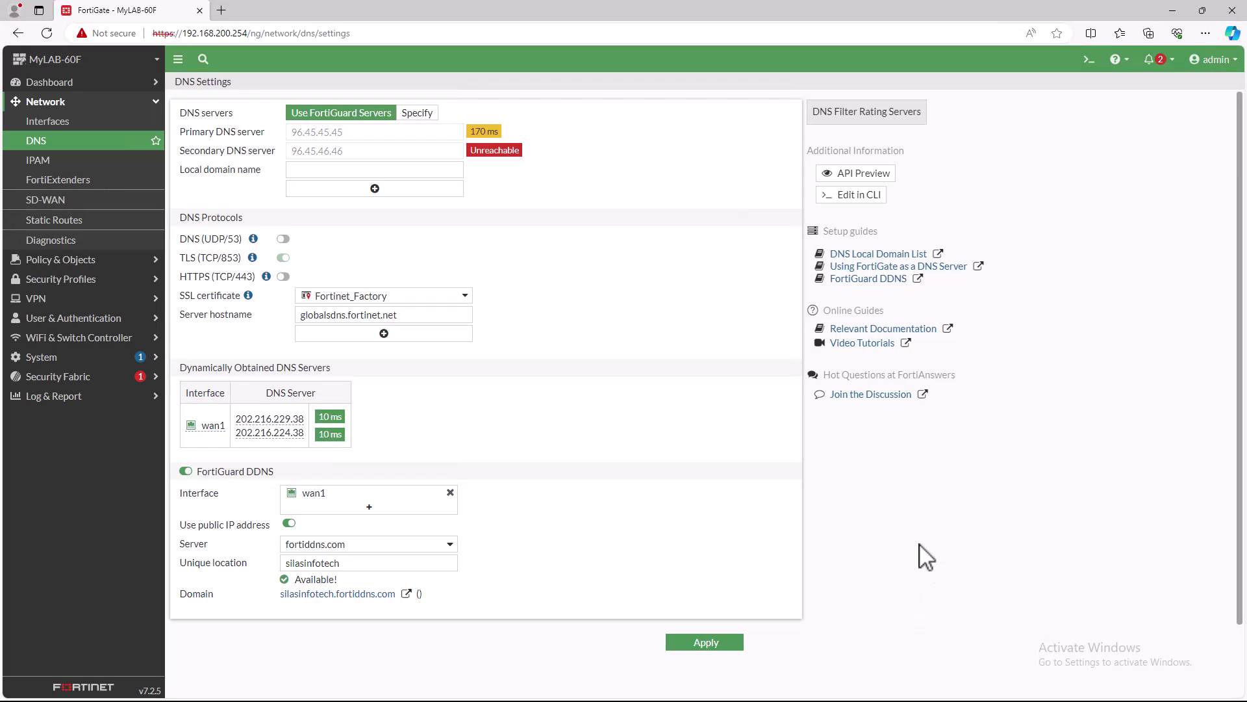
- Open silasinfotech.fortiddns.com from the Domain link in a new tab, then close that tab
left_click(363, 594)
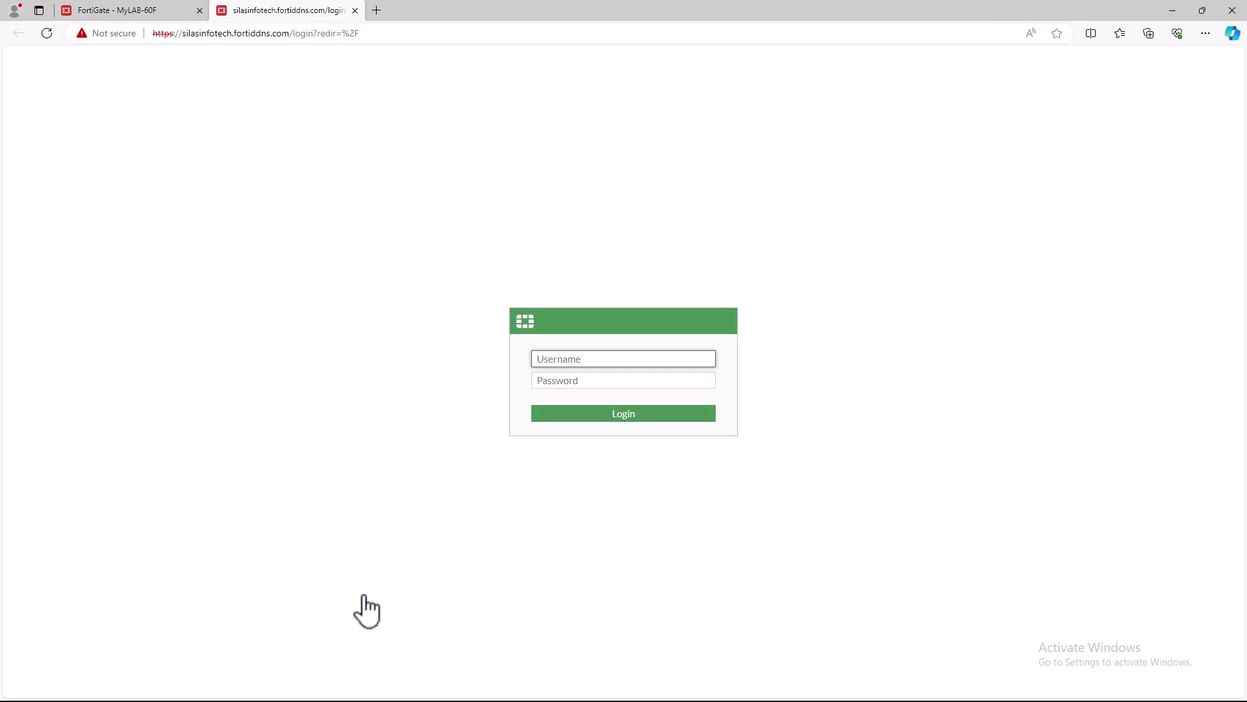
left_click(355, 10)
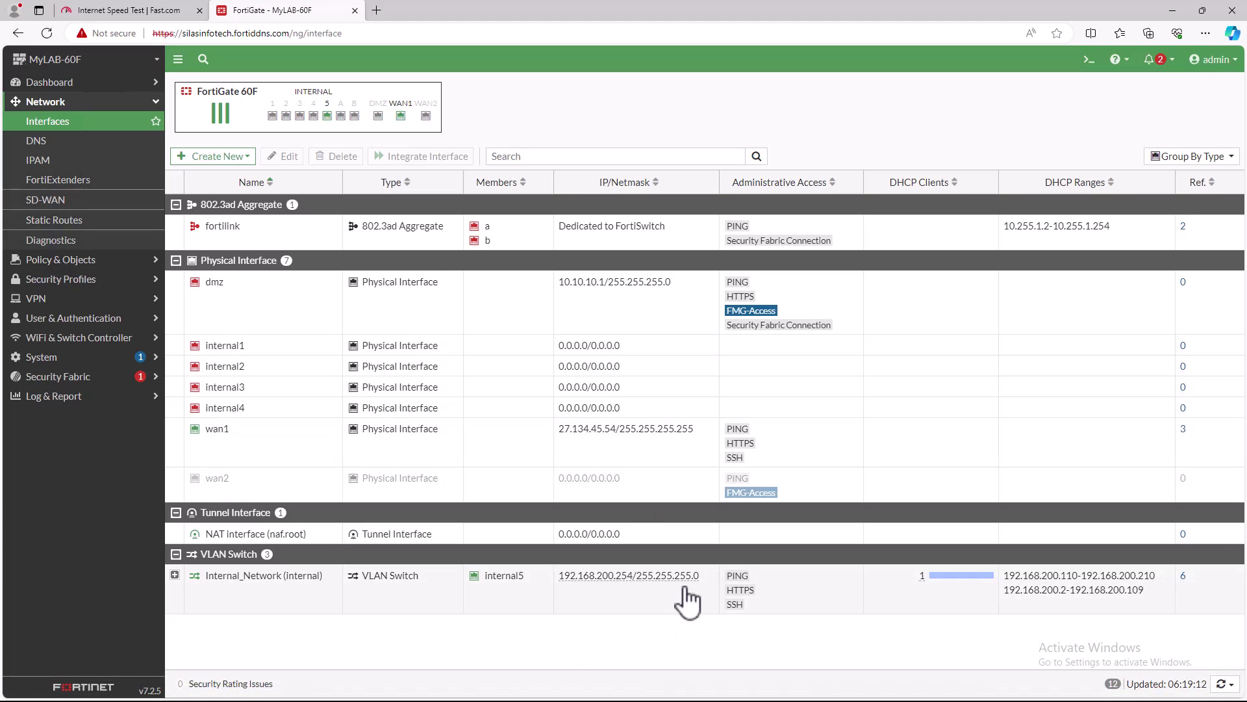
- Ping 27.134.45.54 from PowerShell for 4/4 replies, then select the fortiddns hostname in the address bar
key("super")
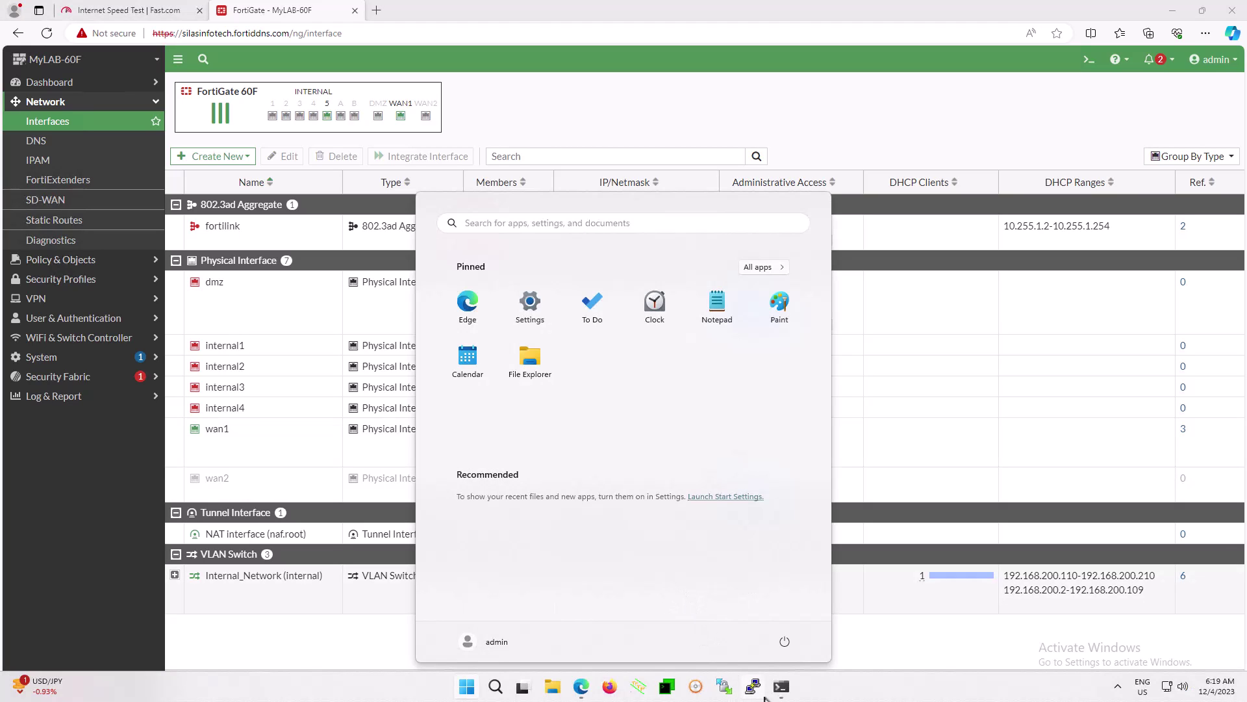
left_click(782, 687)
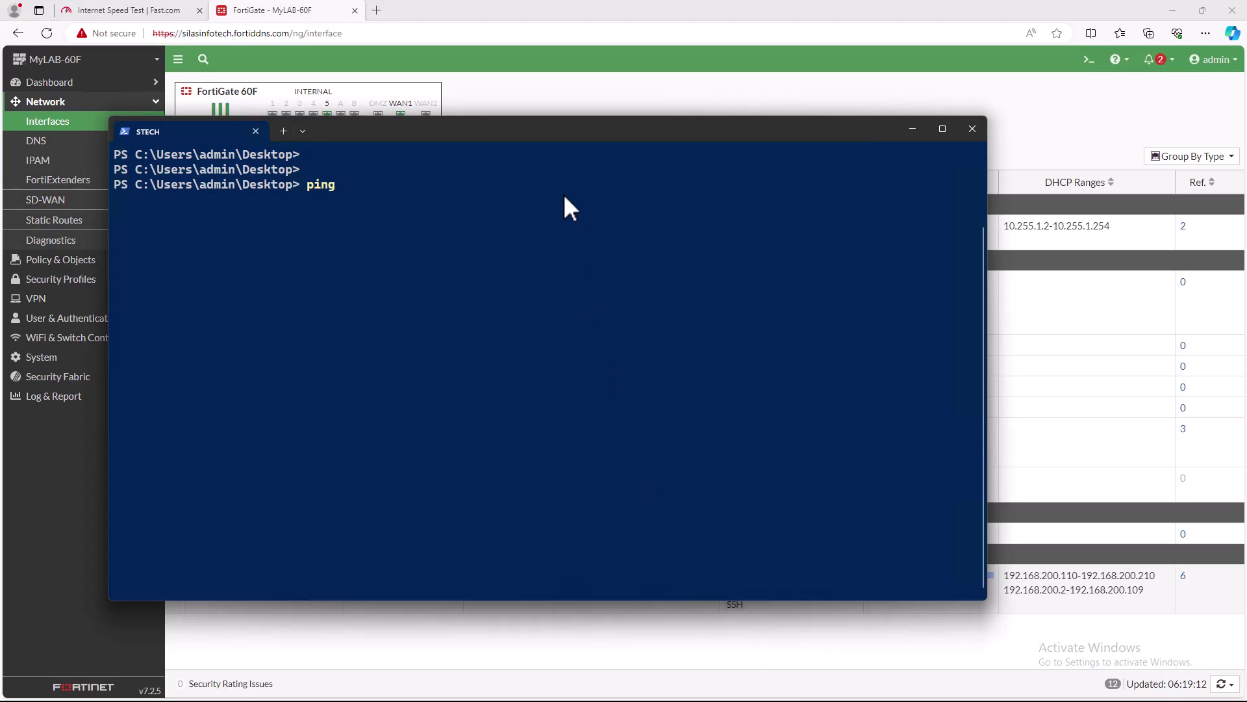
left_click_drag(563, 137, 603, 455)
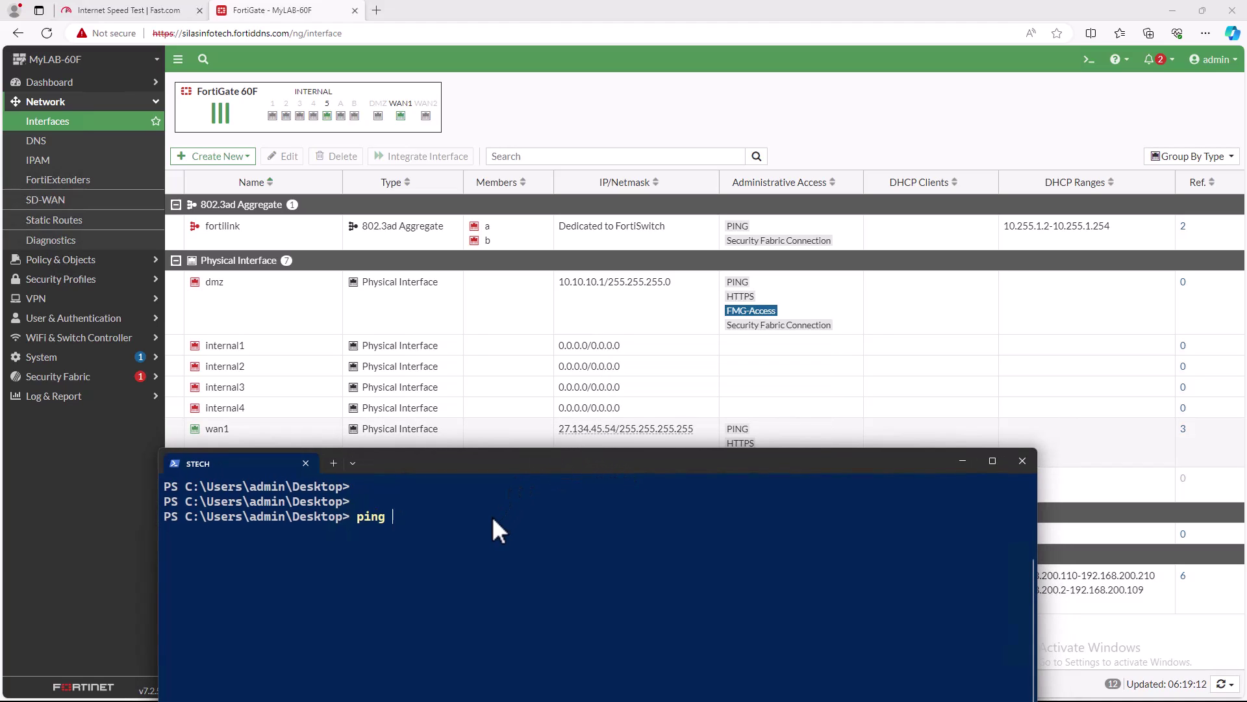
type("27.13")
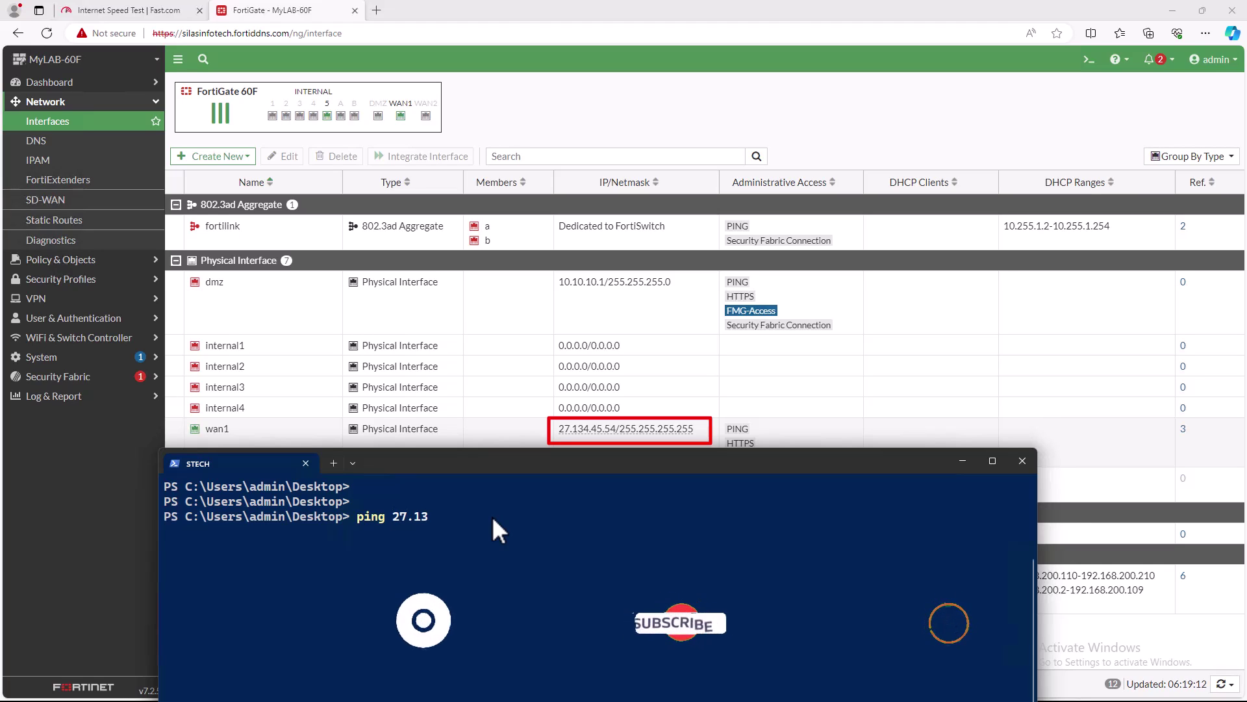
type("4.45.54")
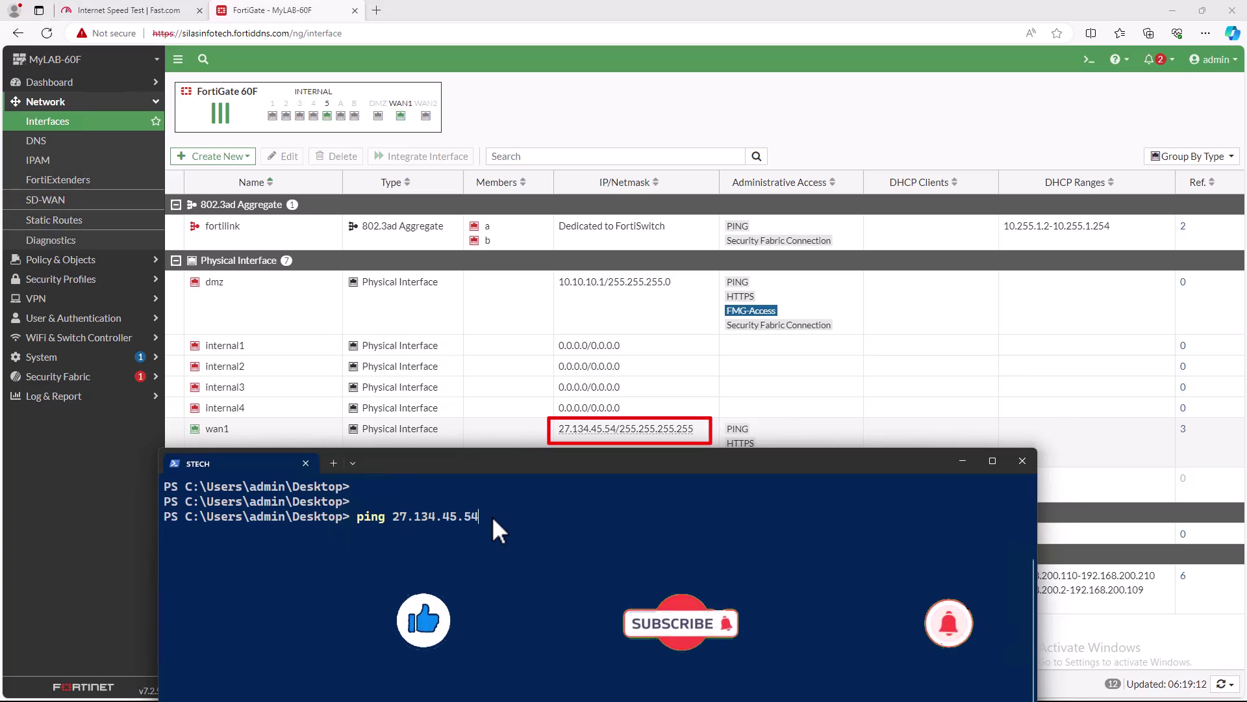
key("Return")
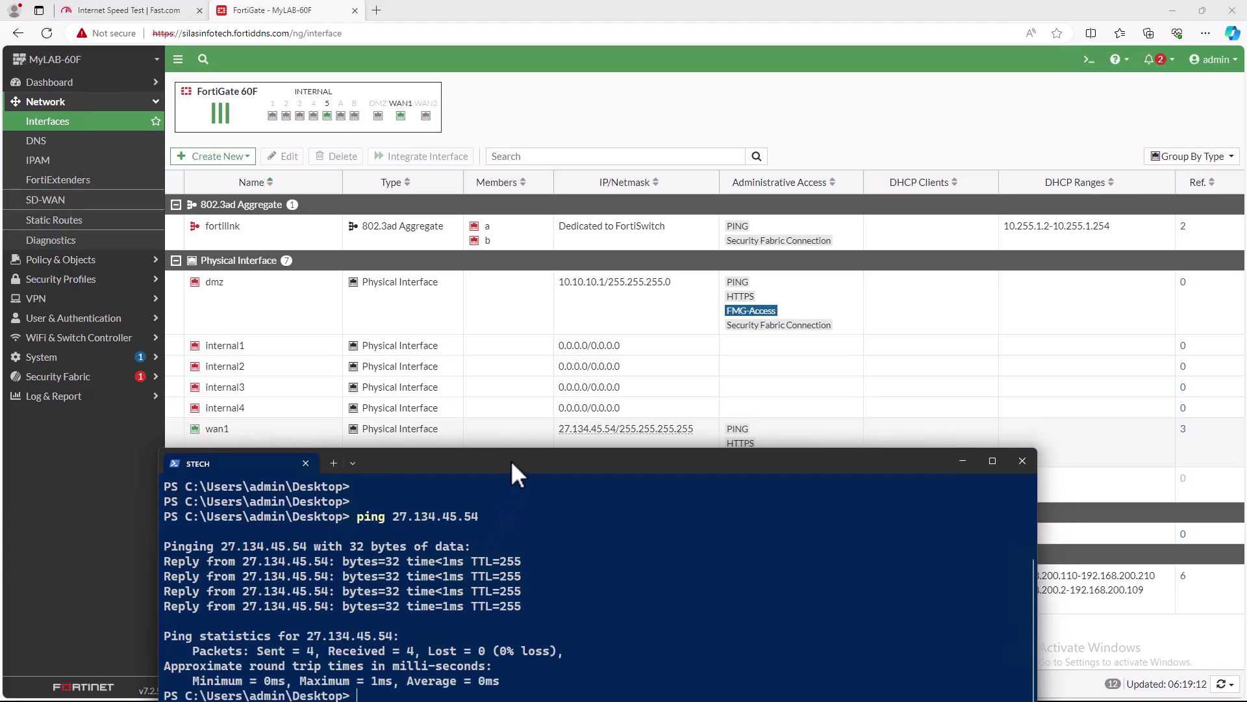
left_click_drag(510, 460, 527, 244)
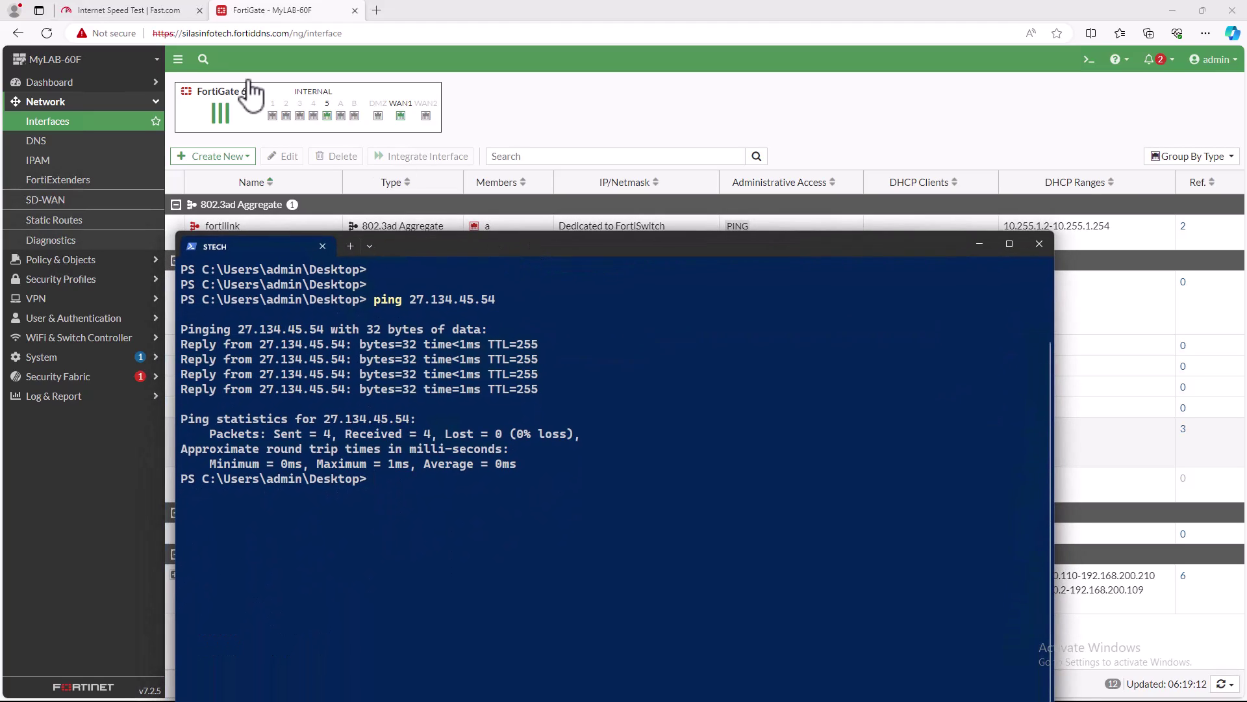
left_click_drag(183, 33, 297, 34)
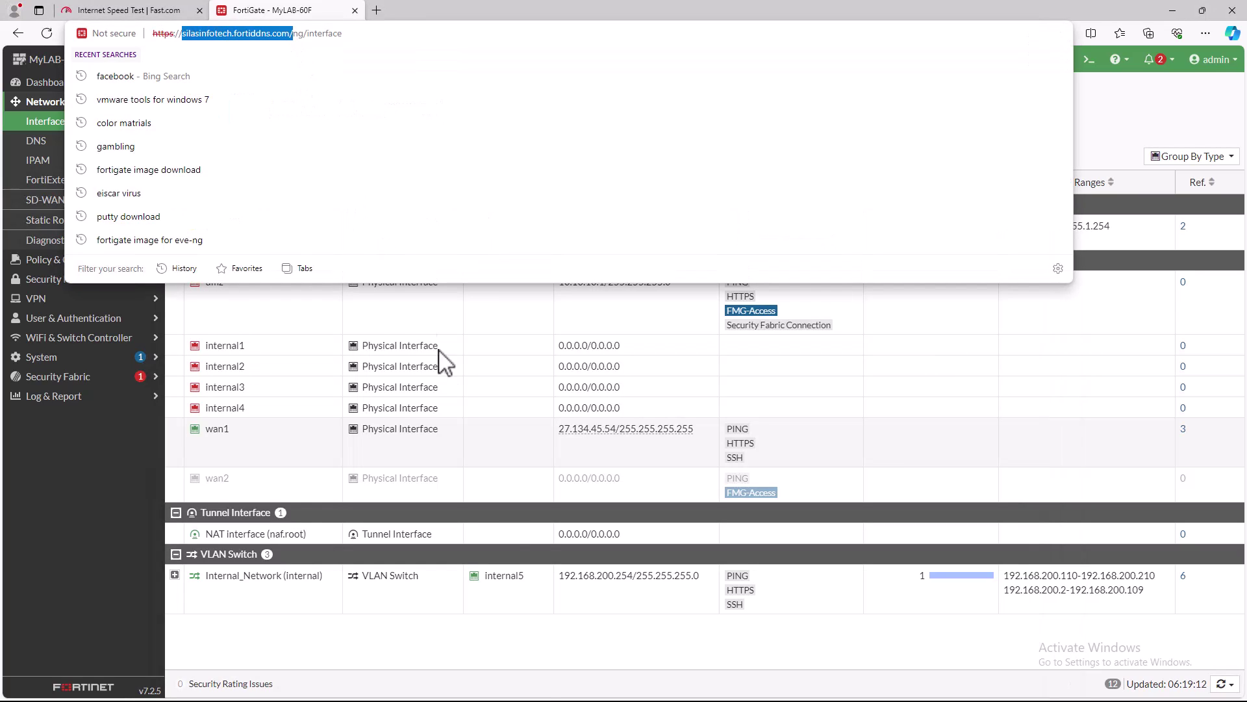
- Ping silasinfotech.fortiddns.com, correcting the typo, and confirm 0% loss replies from 27.134.45.54
left_click(666, 689)
key("alt+Tab")
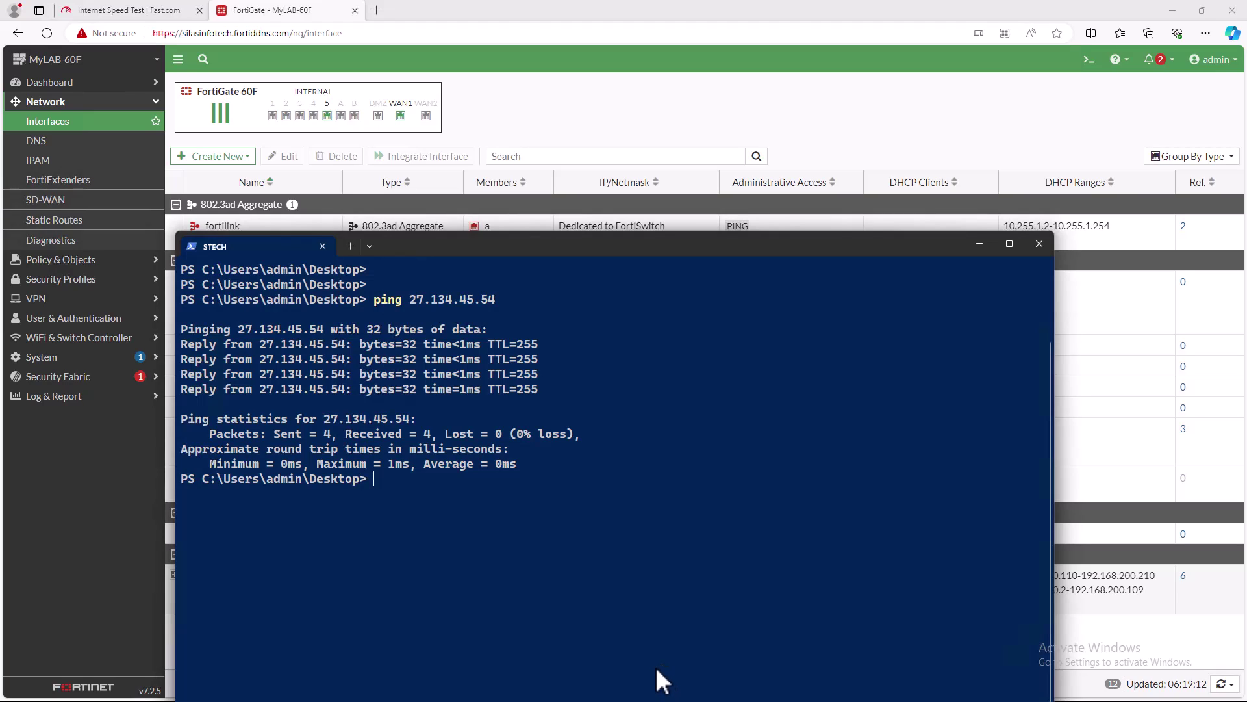
type("ping silasinfotec")
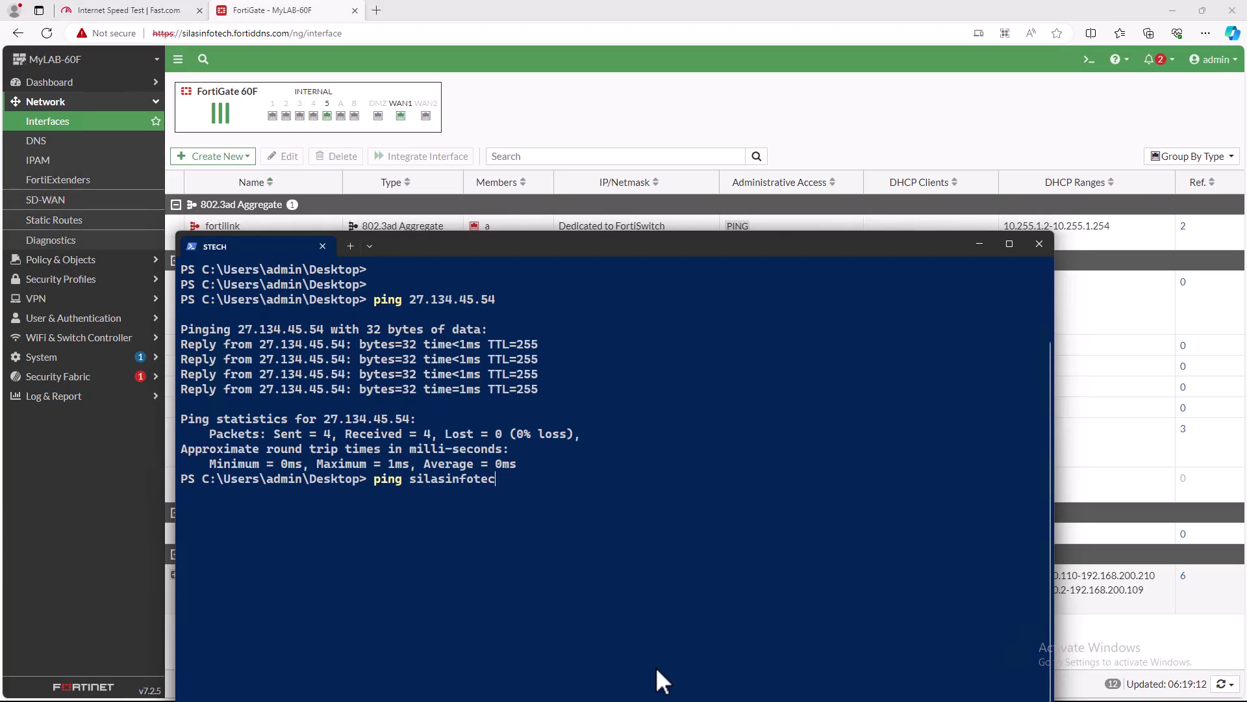
type(".fortiddns.com")
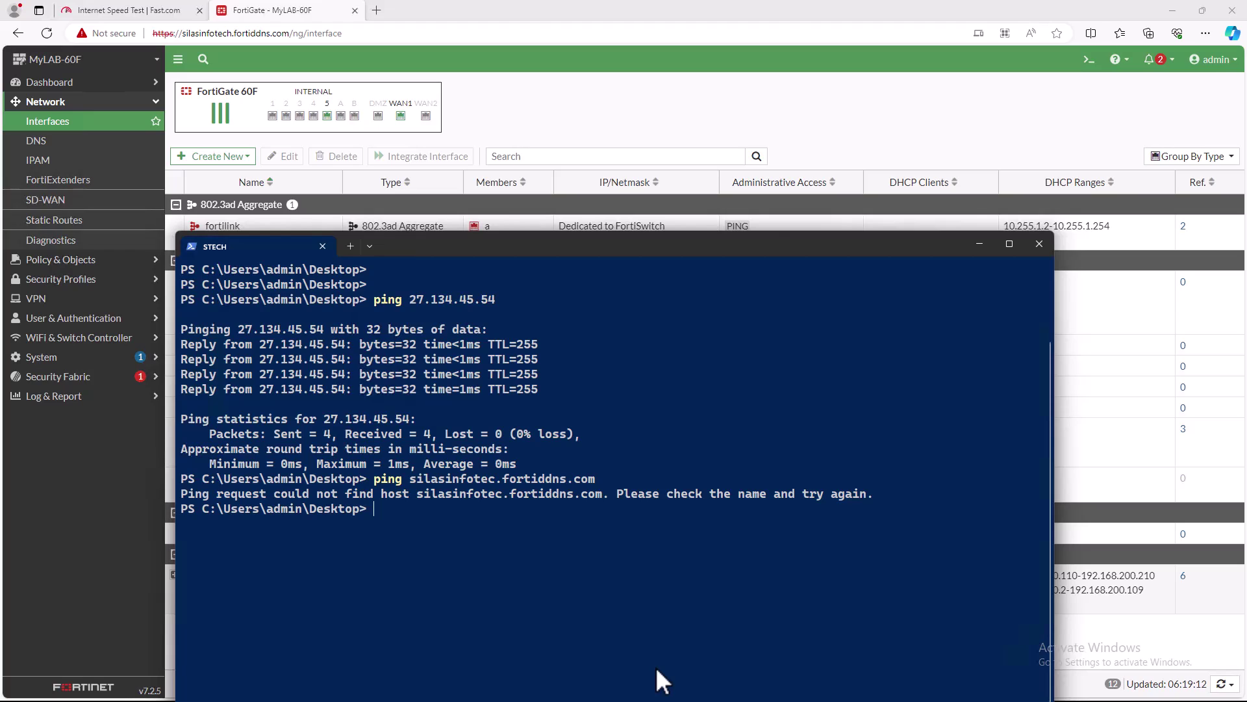
key("Up")
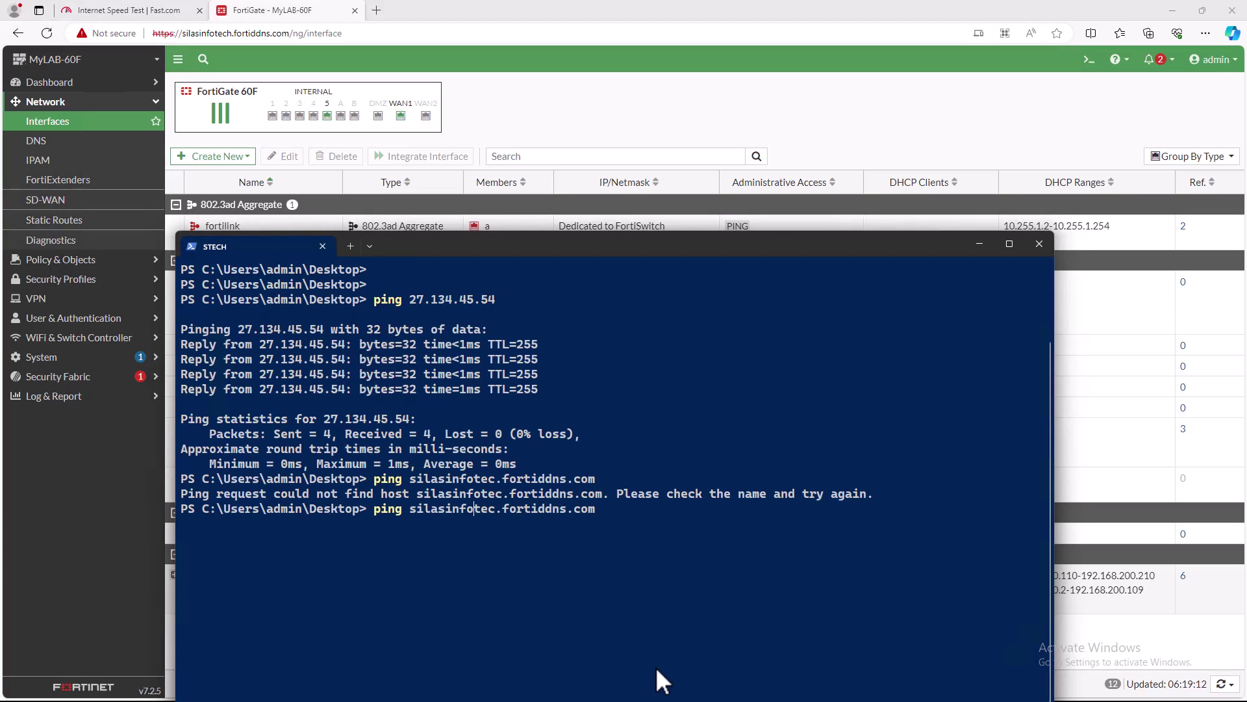
type("h")
key("Return")
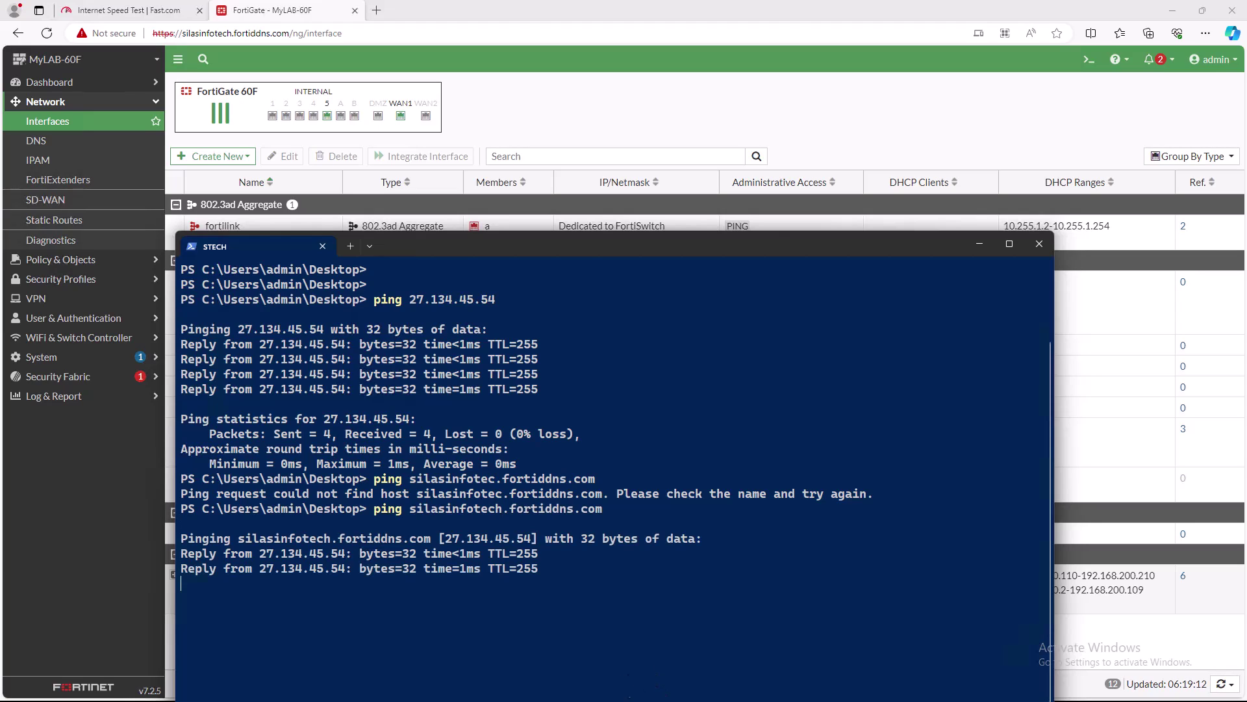
left_click_drag(259, 567, 548, 567)
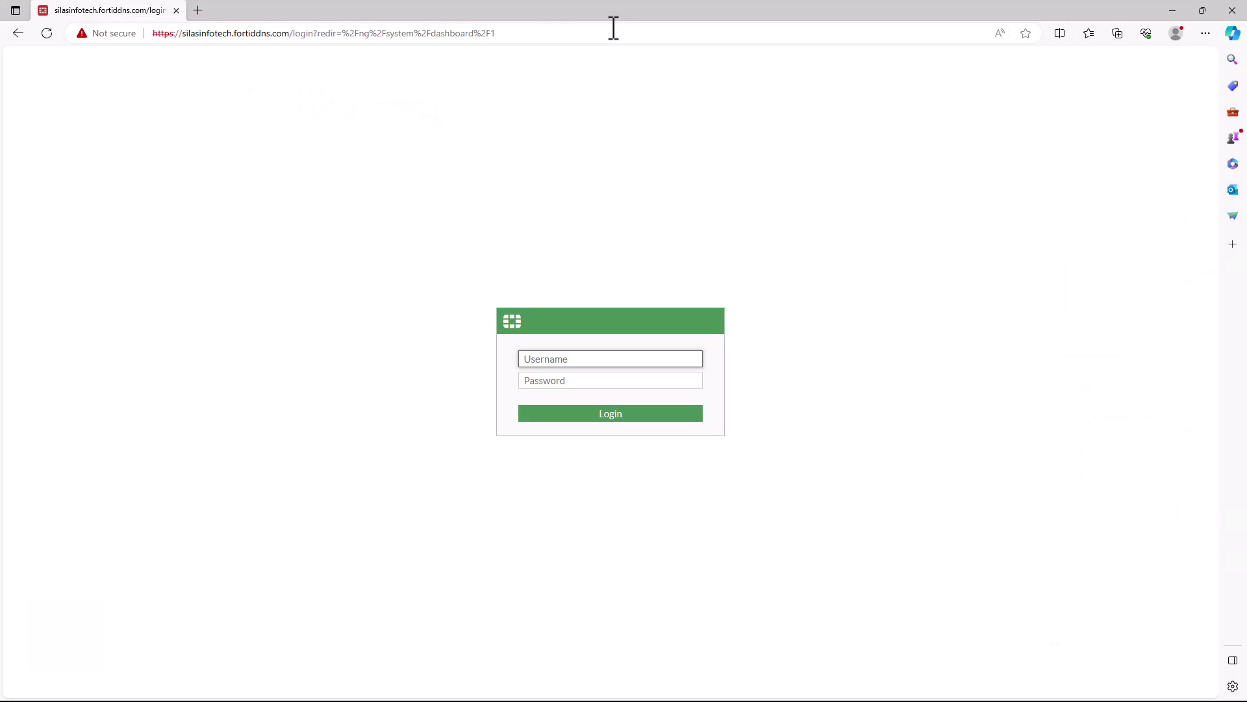
- Run ipconfig in Command Prompt to show IPv4 192.168.100.2 and gateway 192.168.100.1
left_click(688, 131)
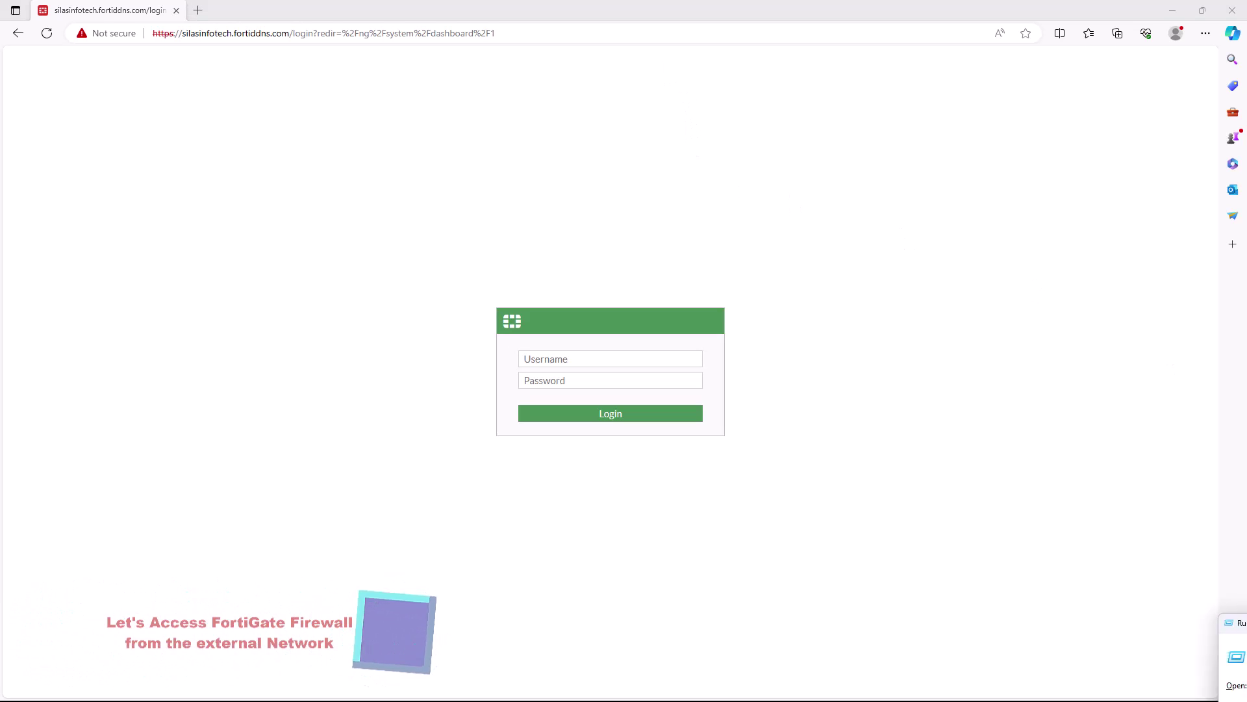
key("super+r")
left_click_drag(447, 317, 430, 314)
left_click(410, 419)
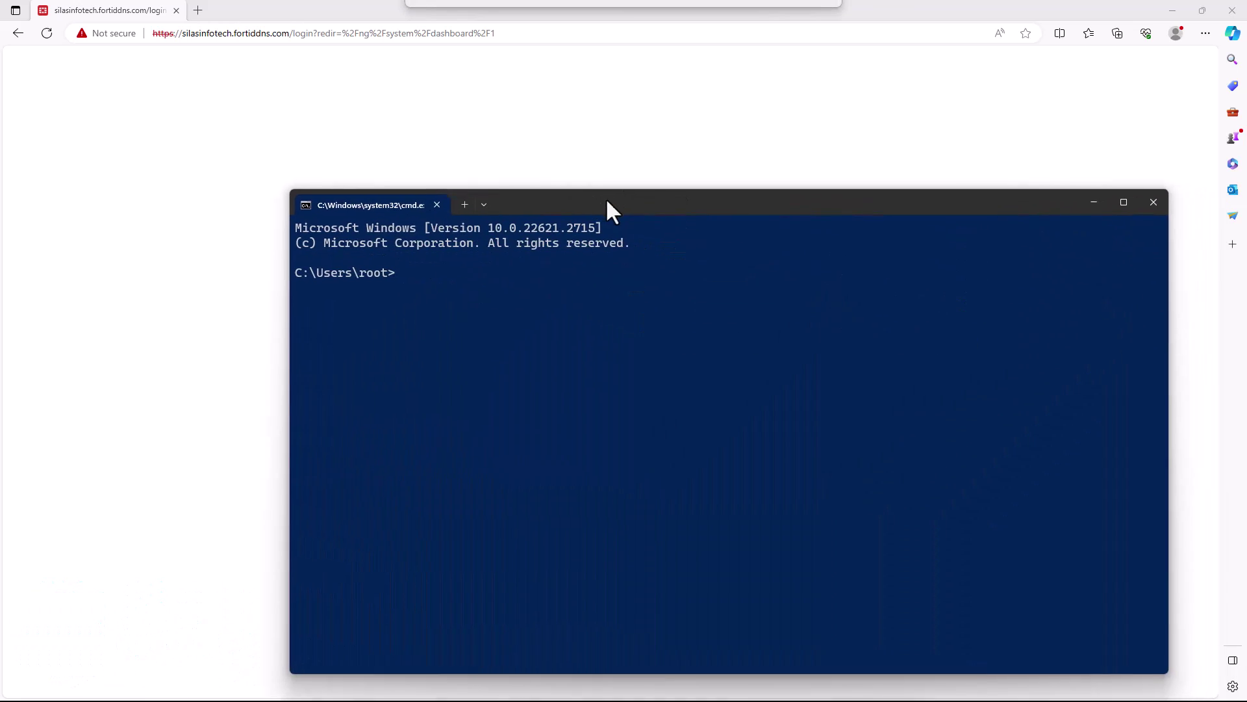
mouse_move(606, 198)
left_mouse_down()
mouse_move(541, 268)
mouse_move(523, 399)
mouse_move(603, 195)
left_mouse_up()
type("ipconfig")
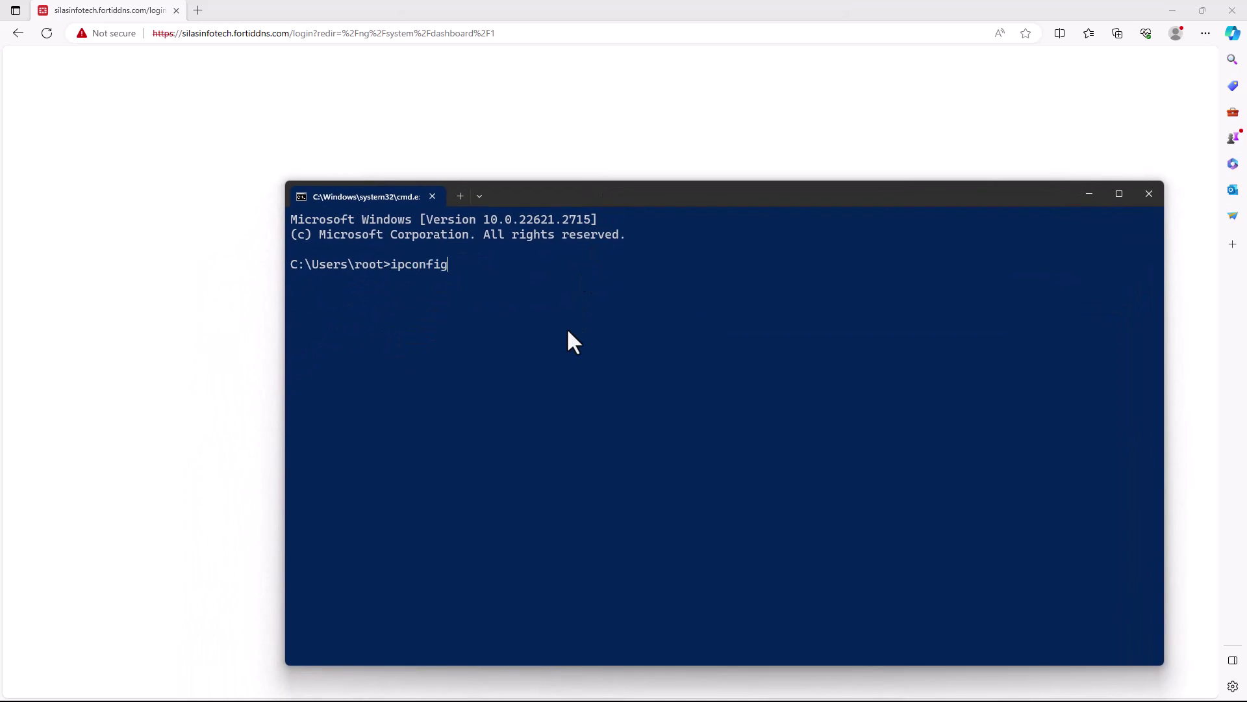
key("Return")
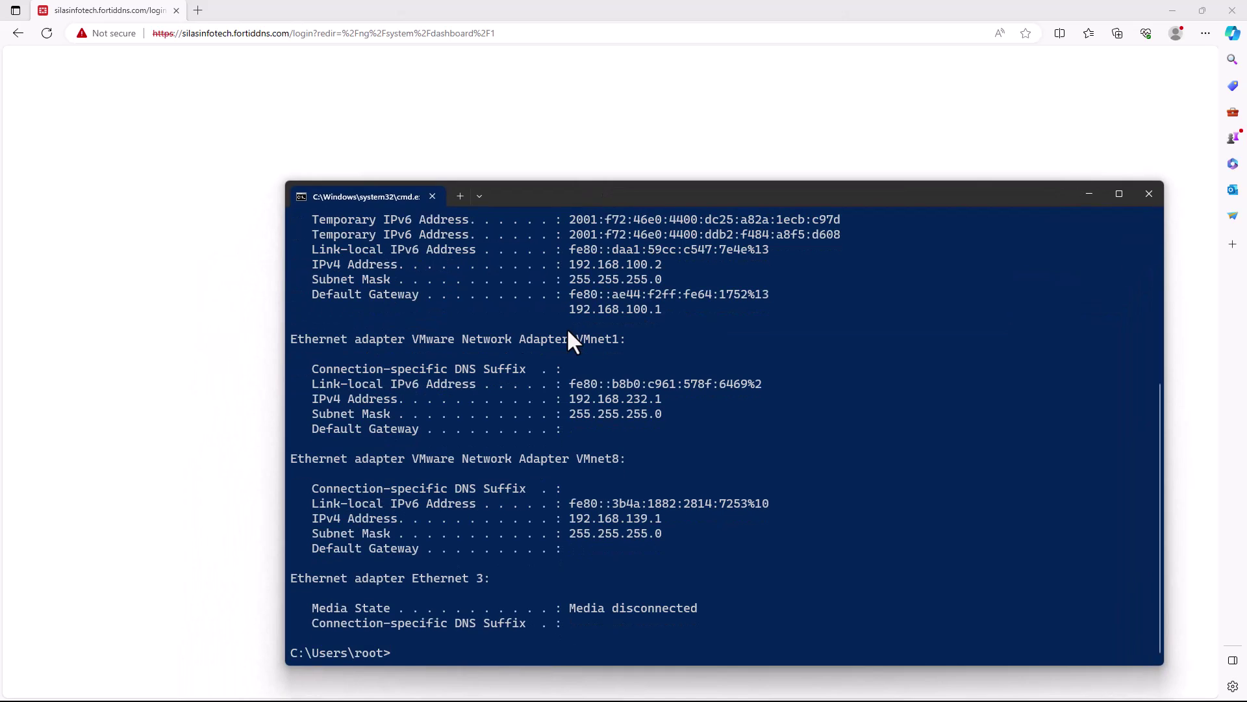
scroll(604, 364, "up", 2)
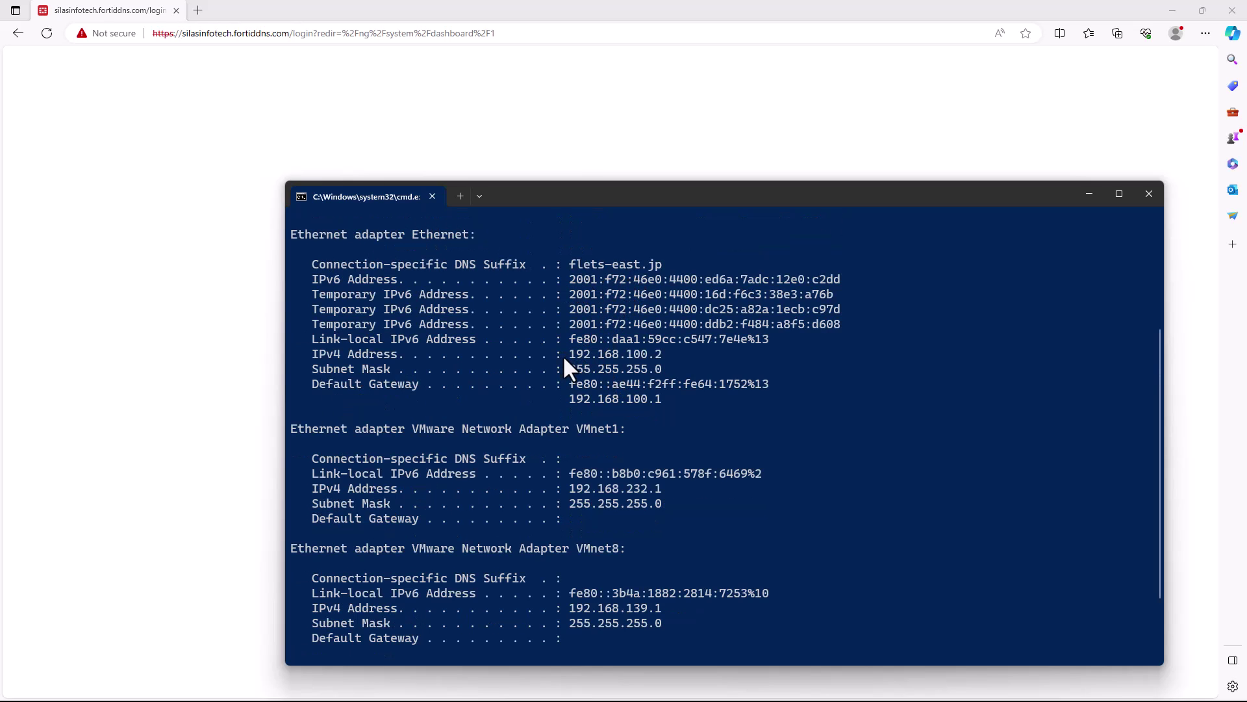
key("ctrl+c")
- Sign in with the admin account and password at the DDNS hostname to reach the MyLAB-60F dashboard
left_click(1149, 194)
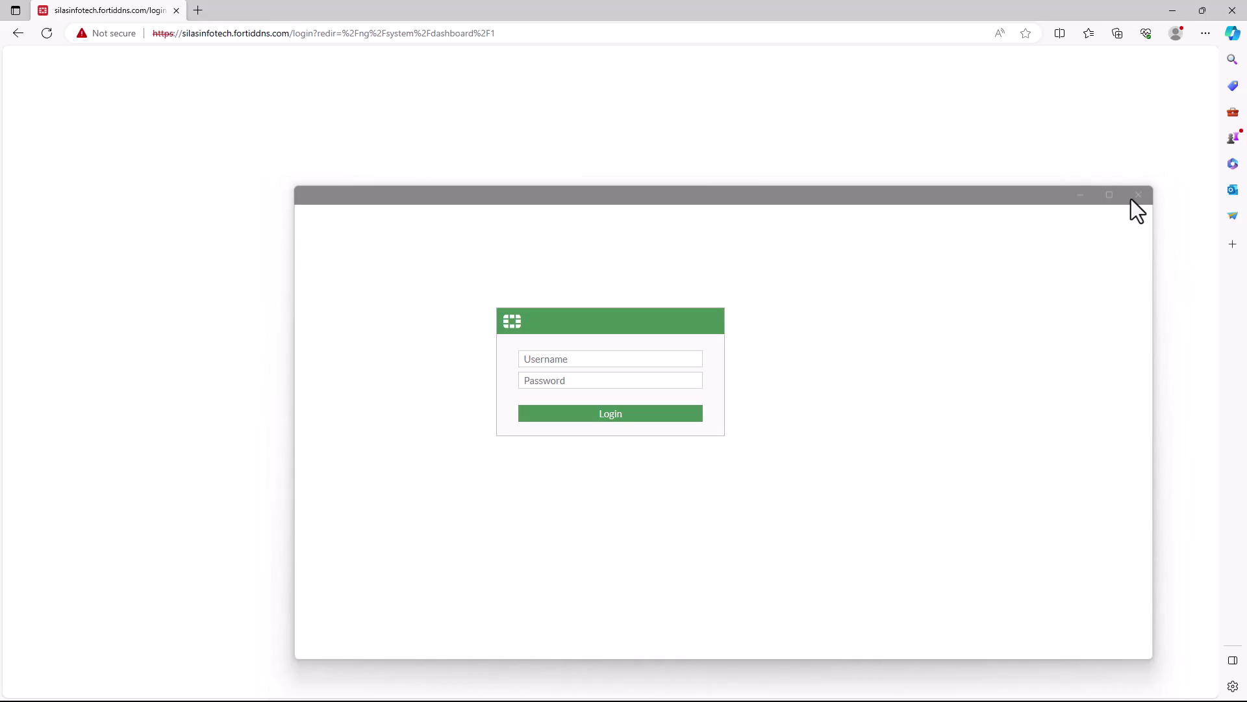
left_click(628, 363)
type("admin")
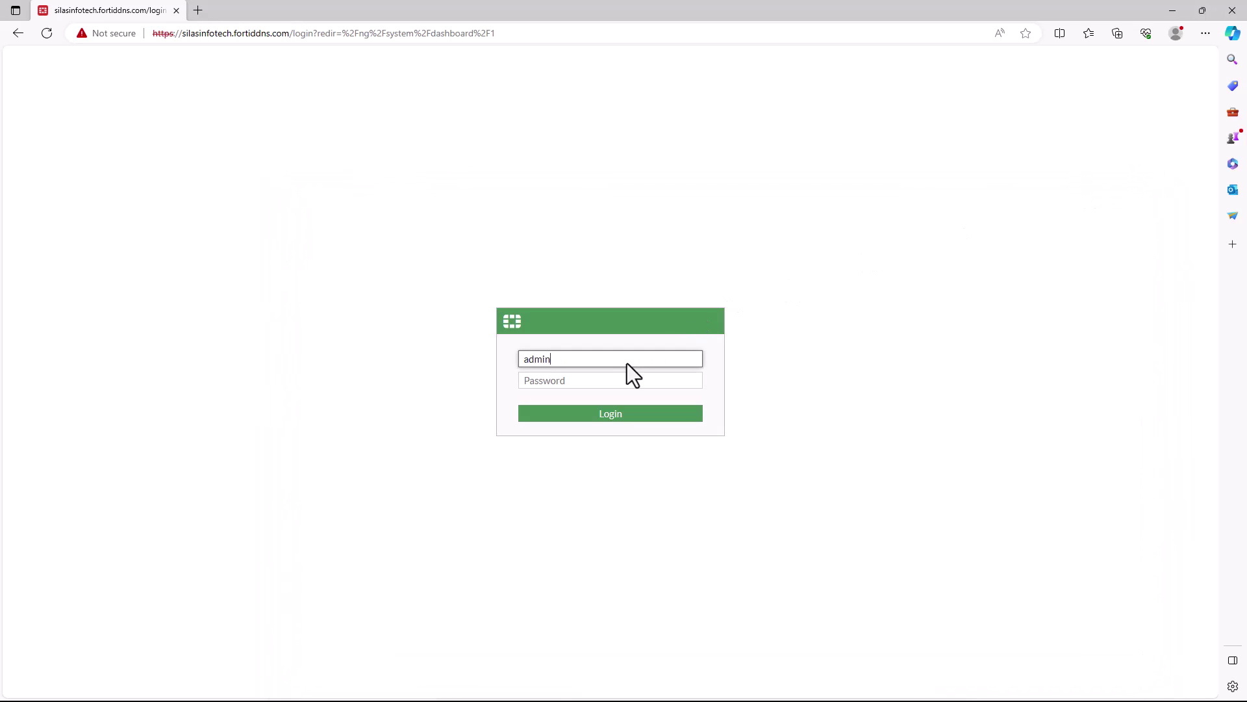
key("Tab")
type("****")
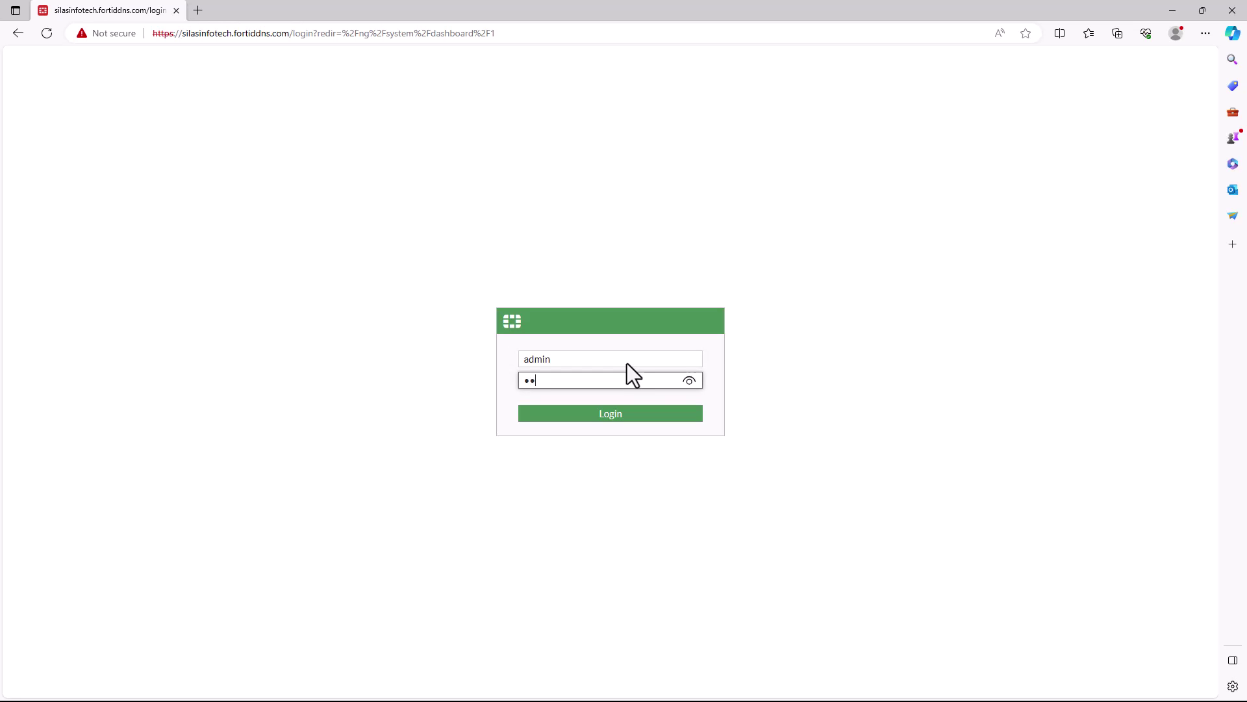
type("****")
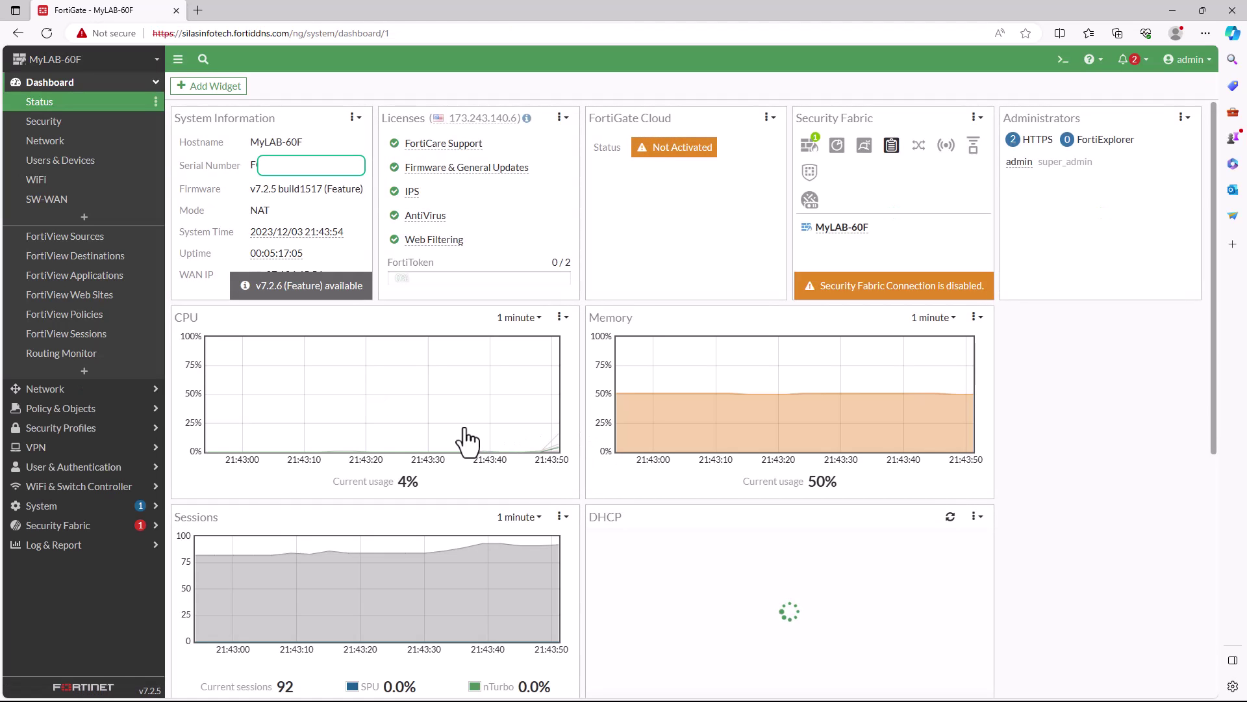
left_click(92, 390)
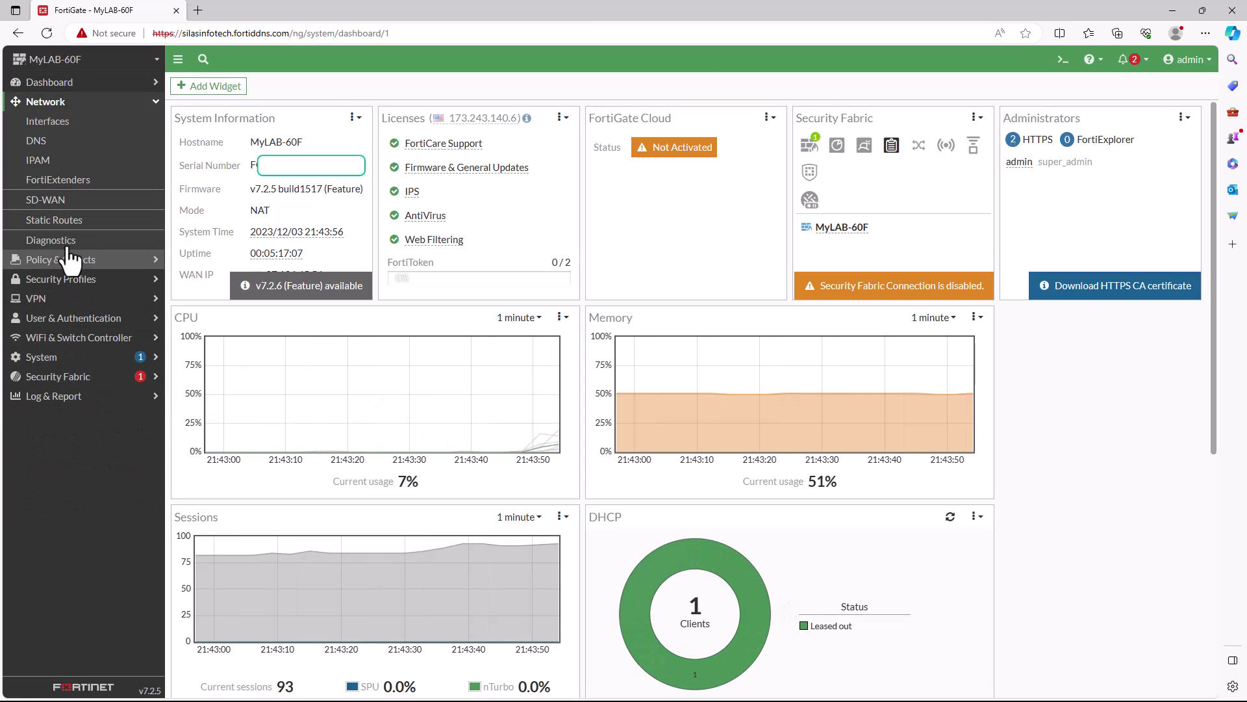
- Open Internal_Network in Network > Interfaces, check its IP/Netmask 192.168.200.254/255.255.255.0, and close it with OK
left_click(59, 122)
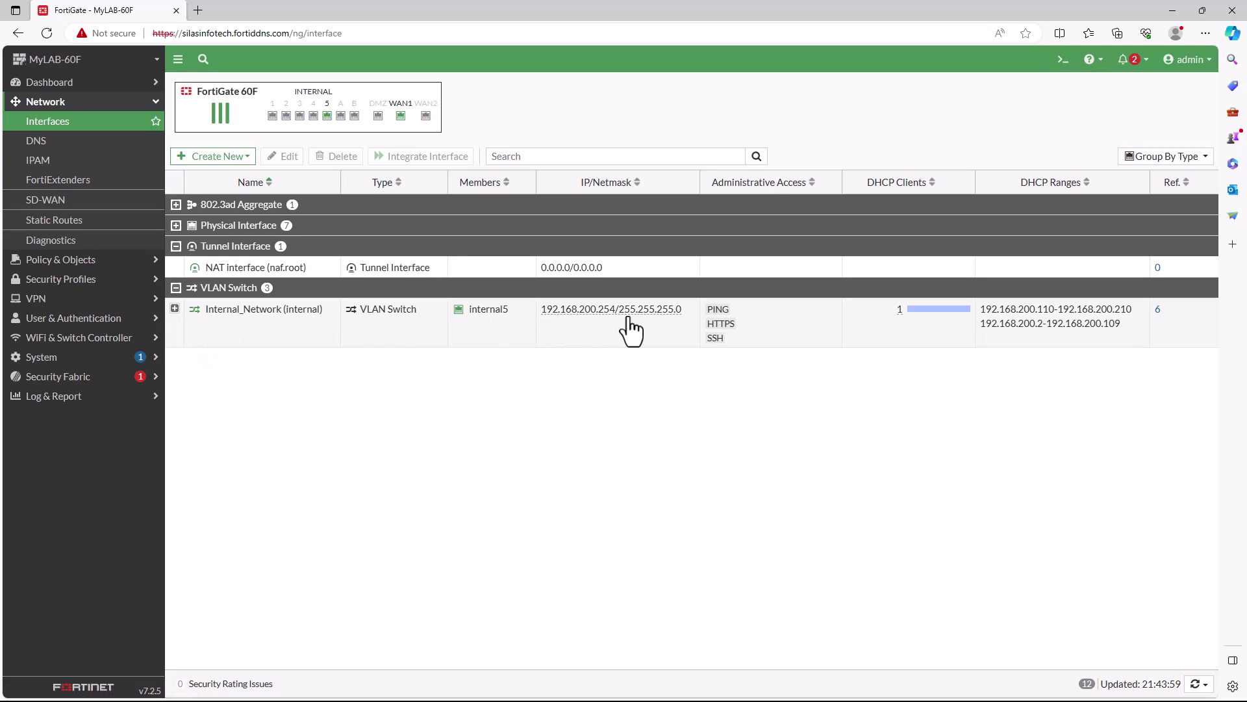
mouse_move(596, 329)
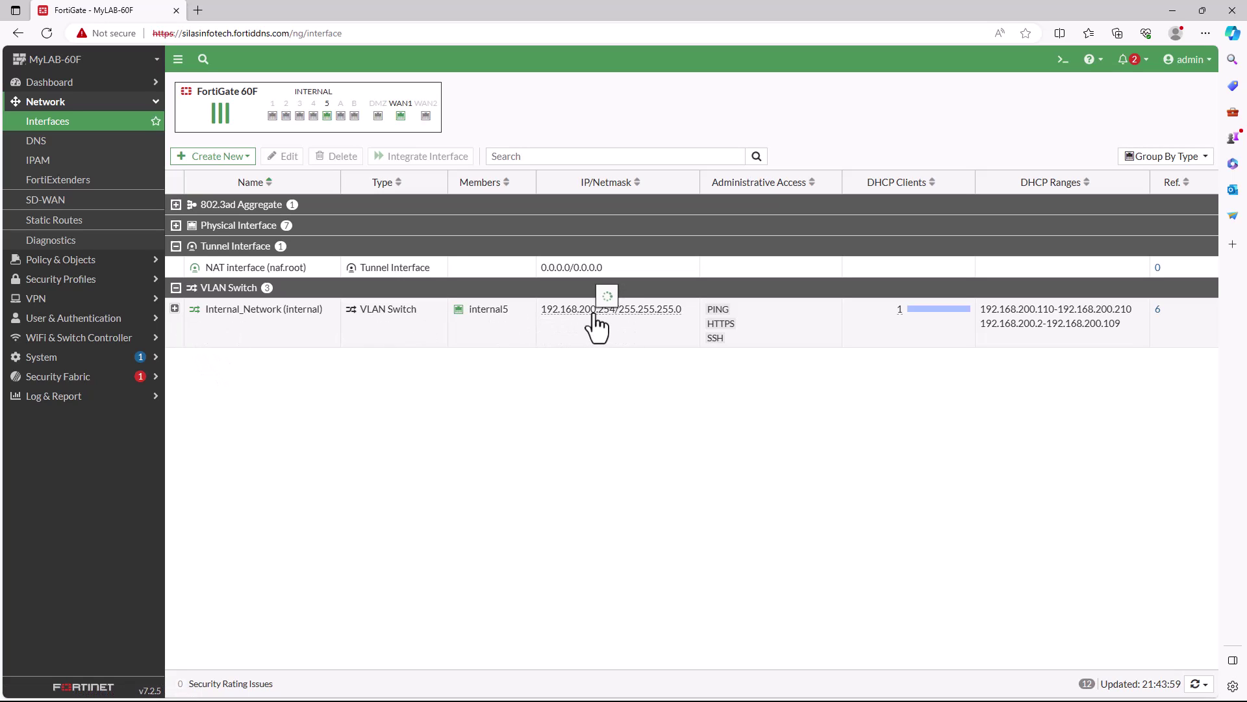
left_click(273, 311)
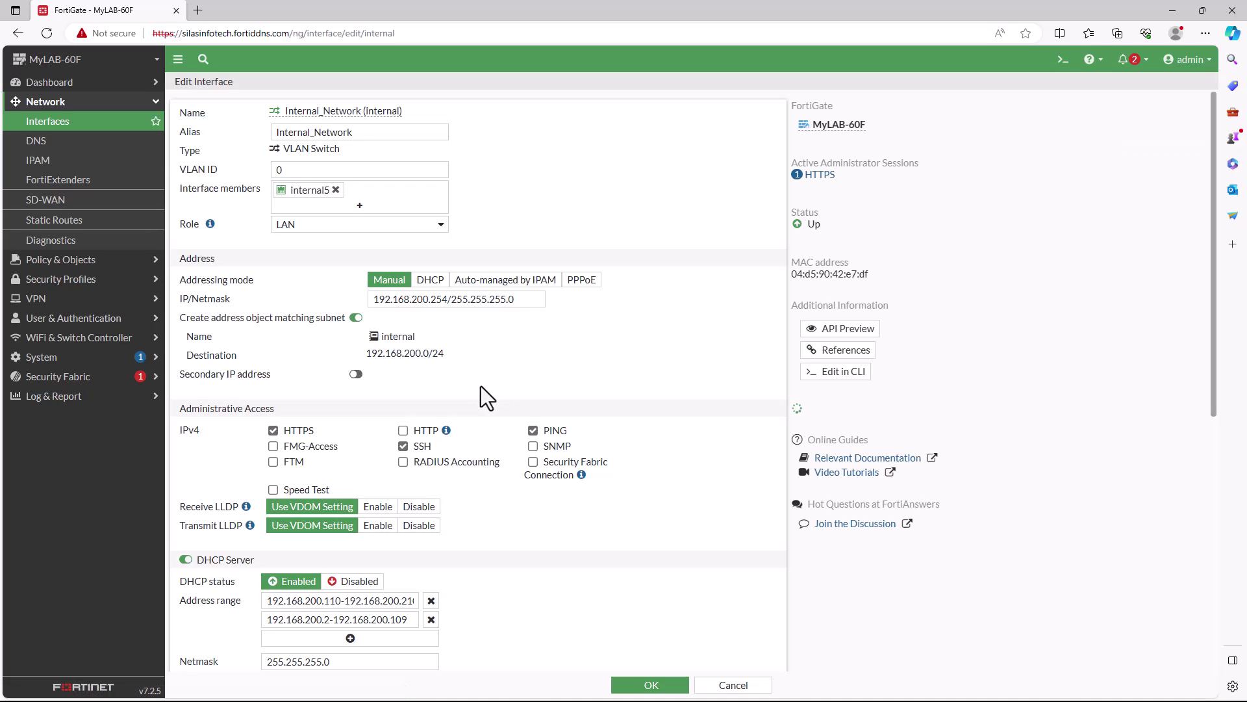
left_click_drag(374, 300, 482, 300)
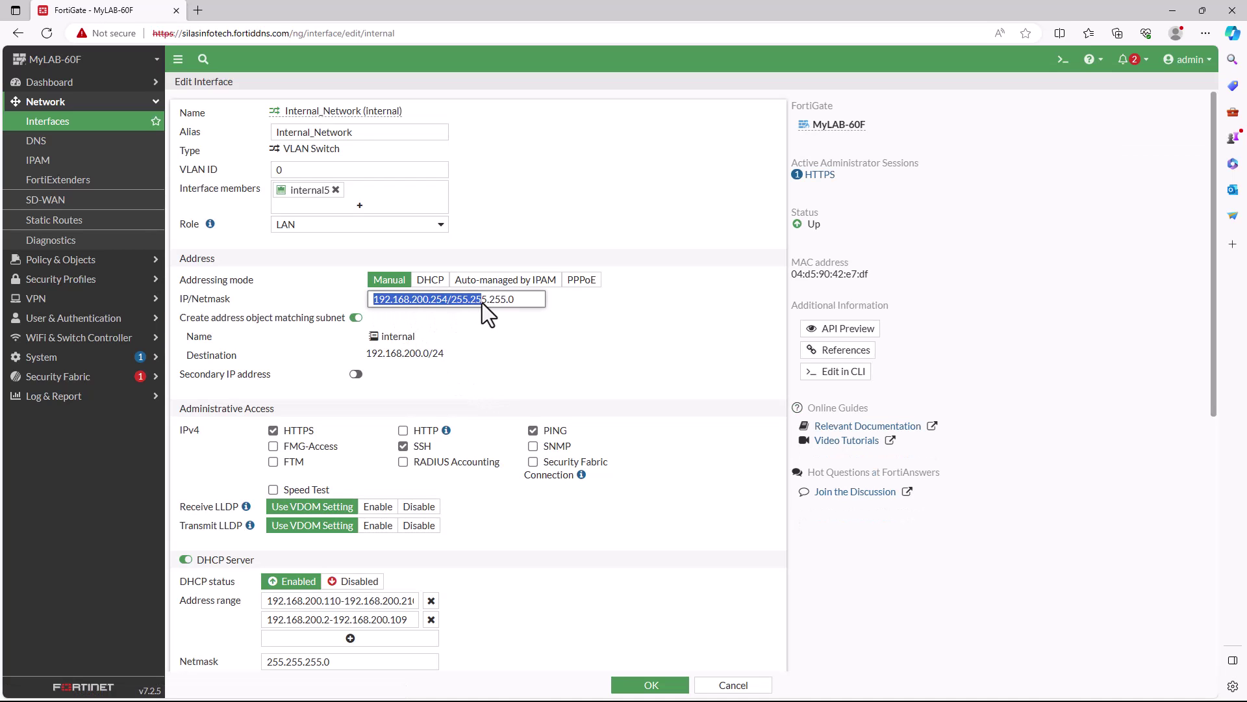
left_click(686, 684)
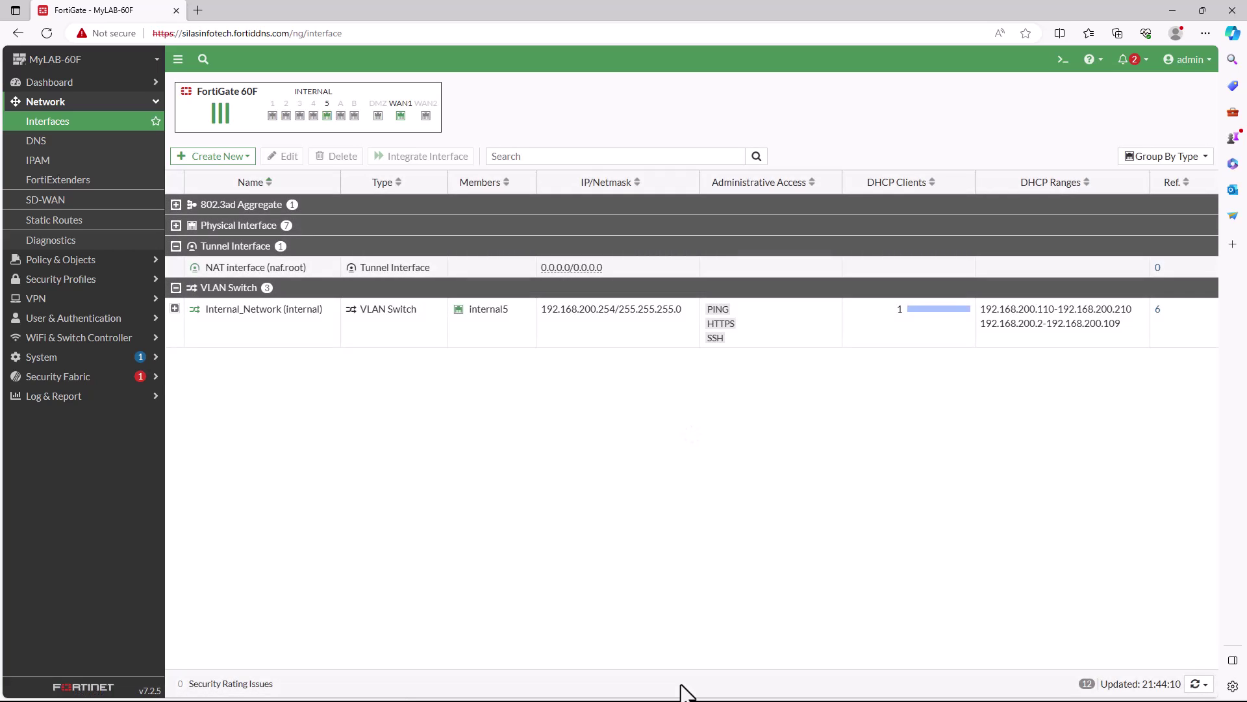